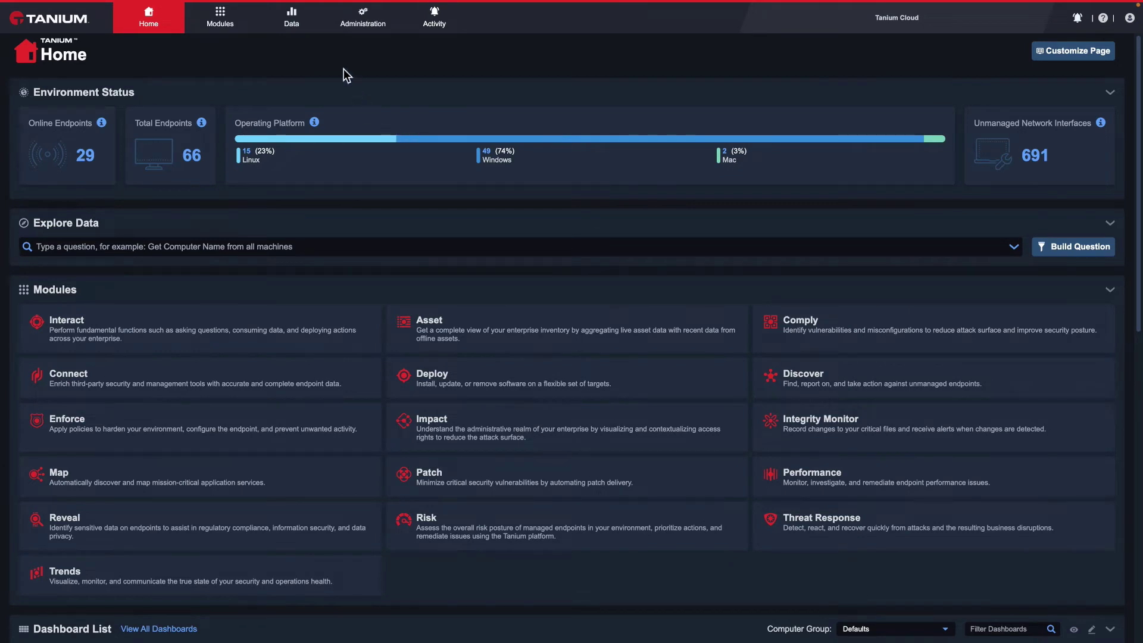
Go to Administration > Computer Groups and scroll through the 202 existing groups
{"action": "left_click", "coordinate": [363, 21]}
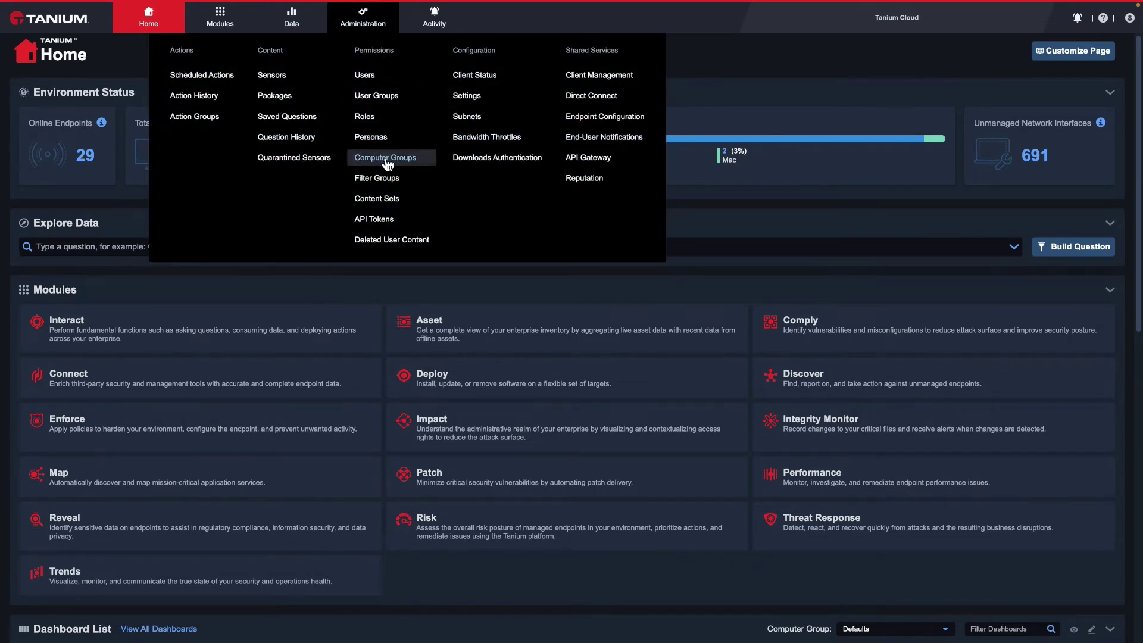
{"action": "left_click", "coordinate": [383, 157]}
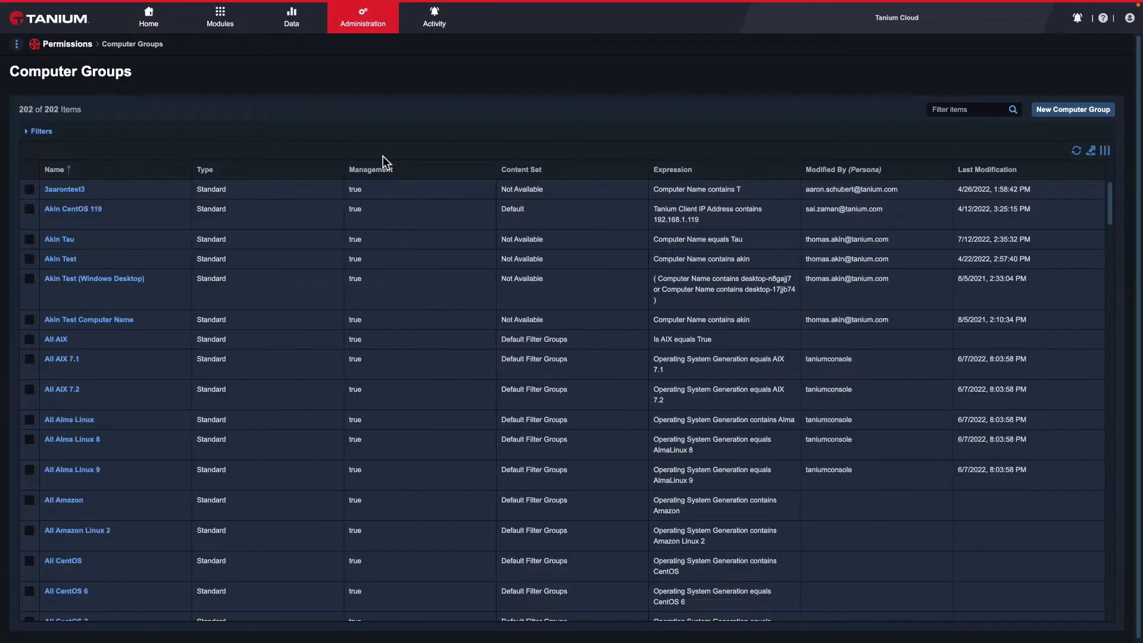
{"action": "scroll", "coordinate": [393, 339], "scroll_direction": "down", "scroll_amount": 15}
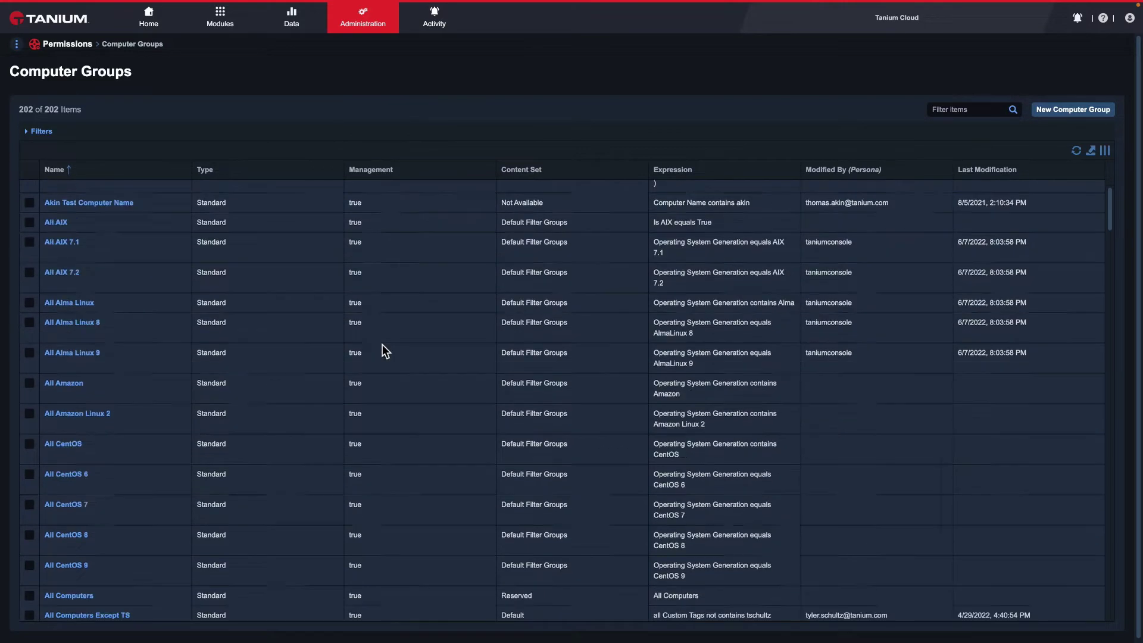
{"action": "scroll", "coordinate": [374, 345], "scroll_direction": "down", "scroll_amount": 5}
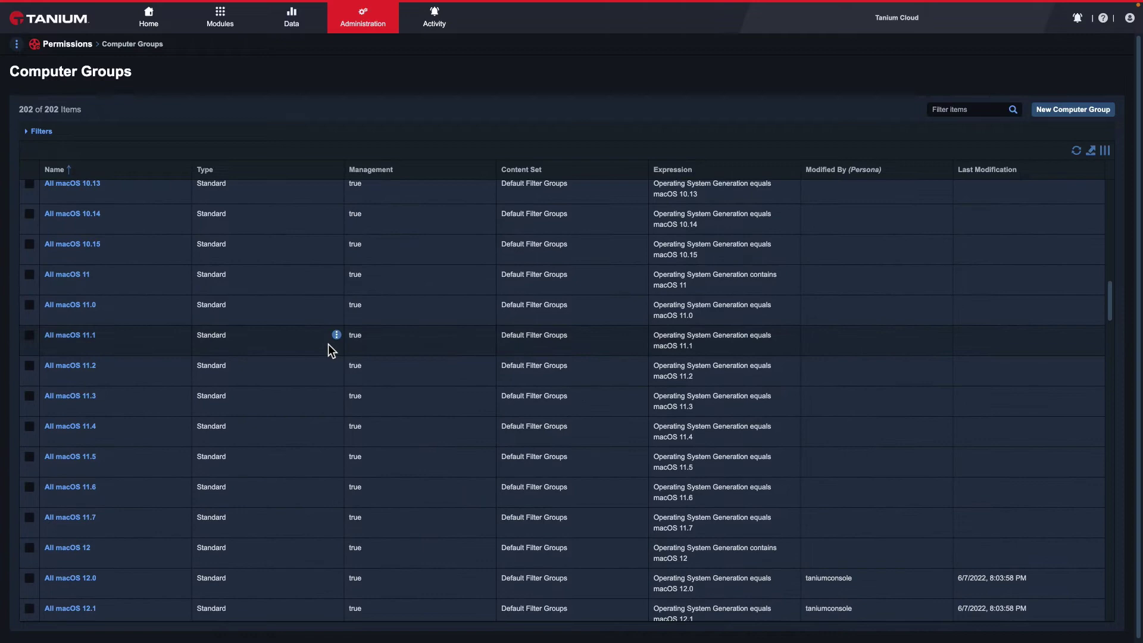
{"action": "scroll", "coordinate": [326, 346], "scroll_direction": "down", "scroll_amount": 3}
{"action": "scroll", "coordinate": [245, 367], "scroll_direction": "down", "scroll_amount": 2}
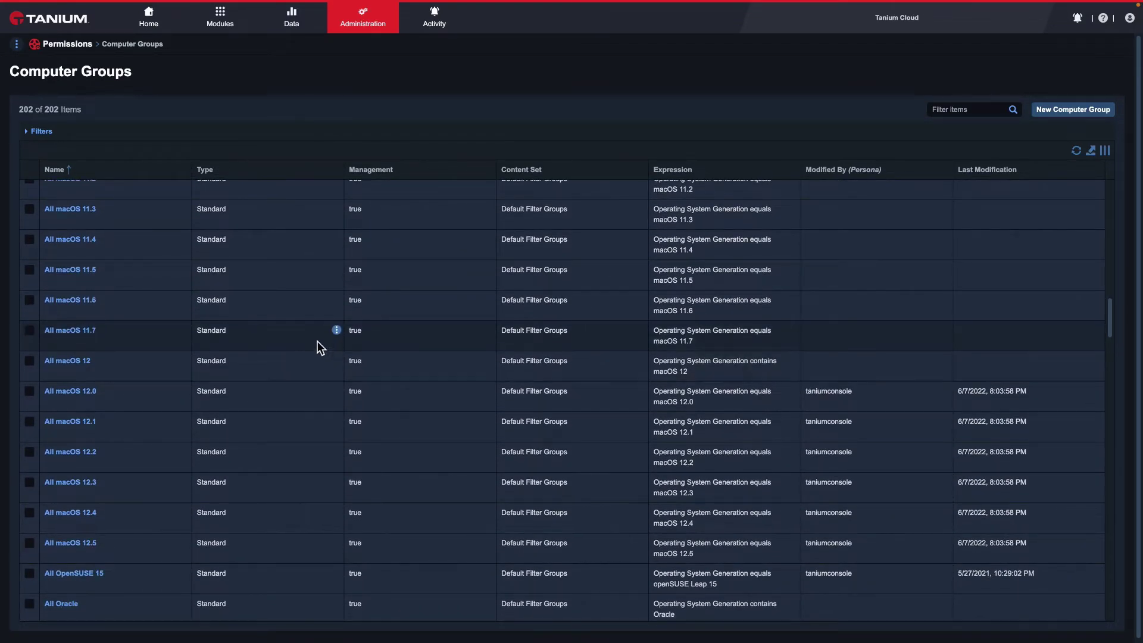
{"action": "scroll", "coordinate": [315, 342], "scroll_direction": "down", "scroll_amount": 1}
{"action": "scroll", "coordinate": [313, 348], "scroll_direction": "down", "scroll_amount": 1}
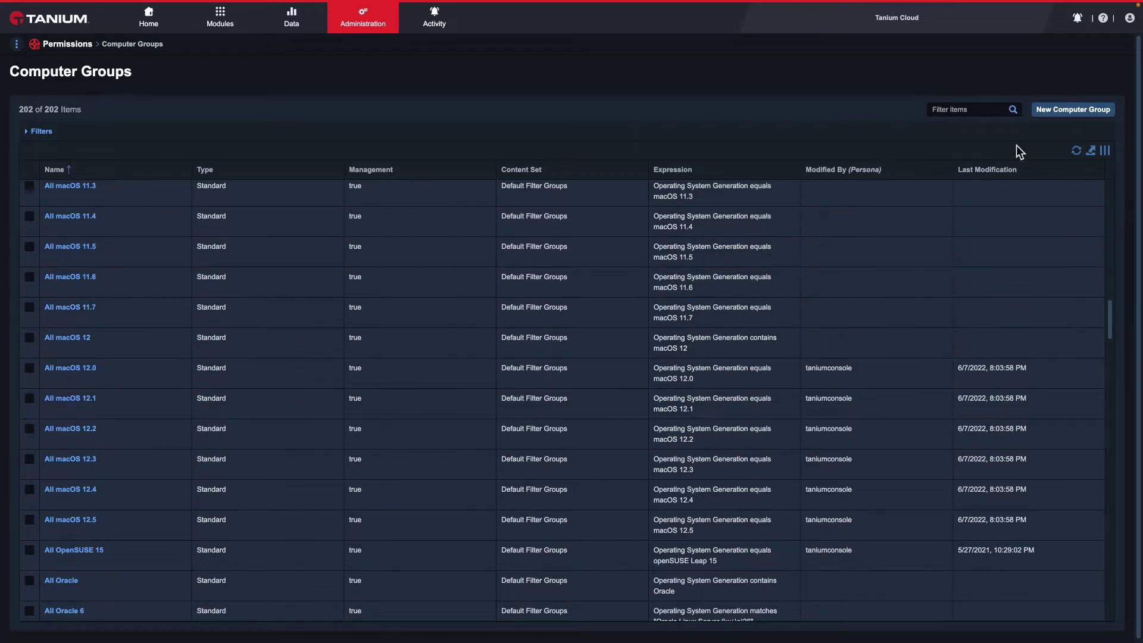
Create a computer group named 'Test Group', enabled as a filter in the Default Filter Groups content set
{"action": "left_click", "coordinate": [1070, 111]}
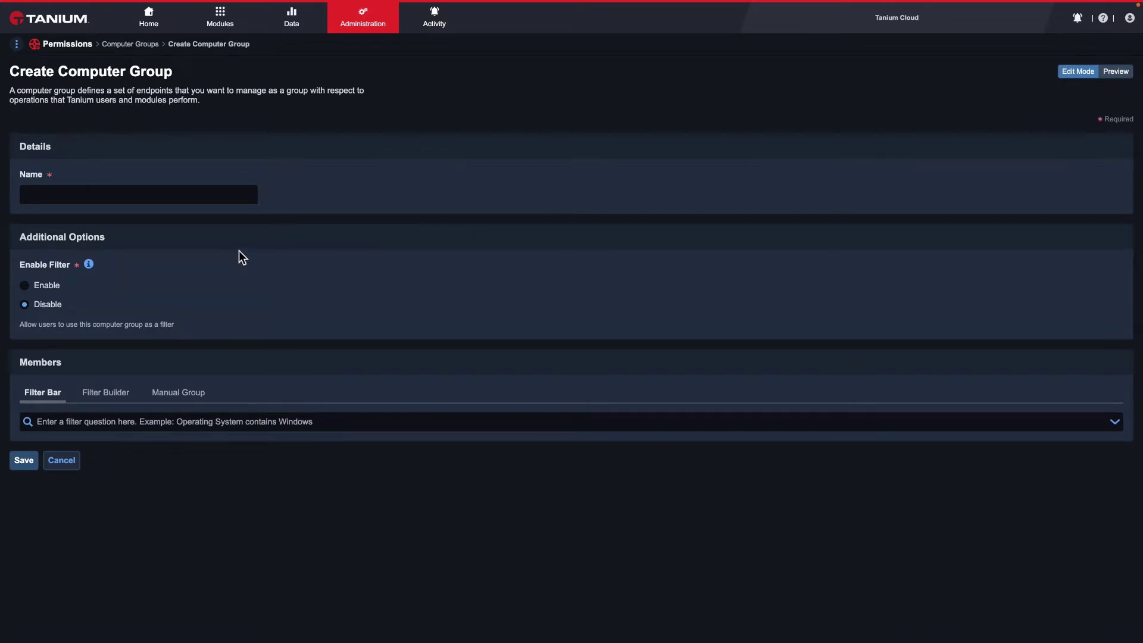
{"action": "left_click", "coordinate": [222, 197]}
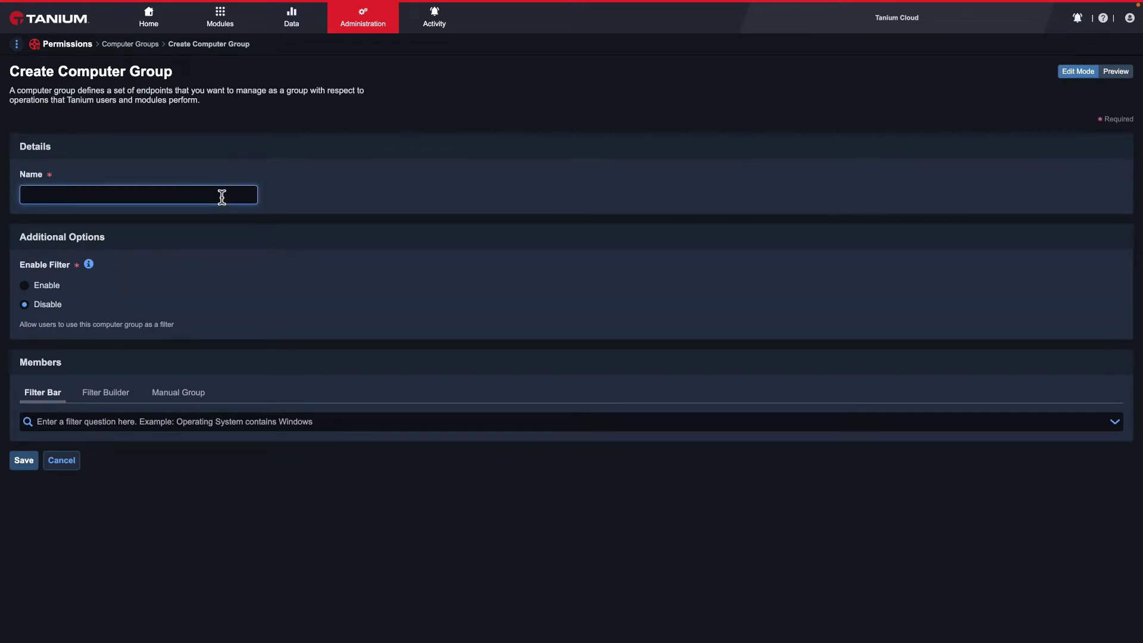
{"action": "type", "text": "Test Group"}
{"action": "left_click", "coordinate": [115, 287]}
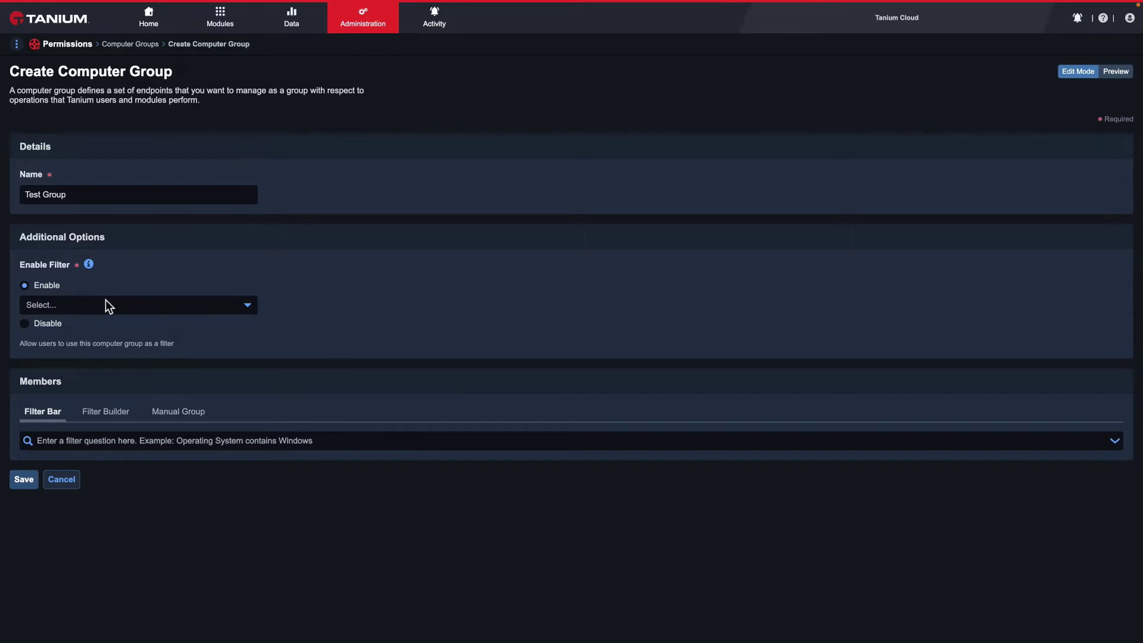
{"action": "left_click", "coordinate": [108, 306]}
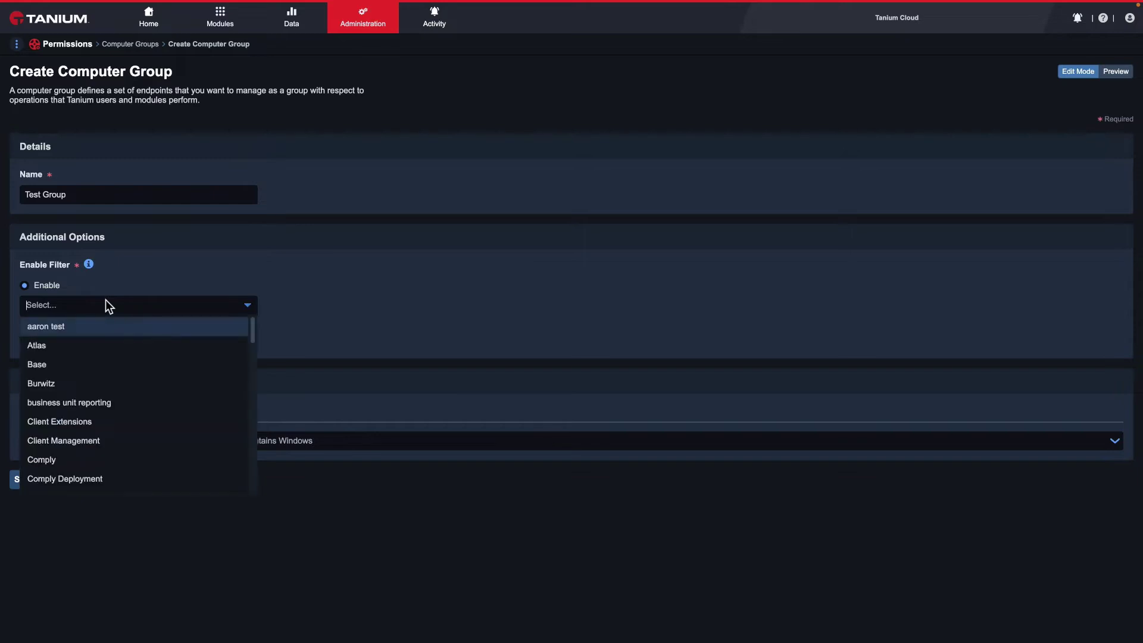
{"action": "type", "text": "defaul"}
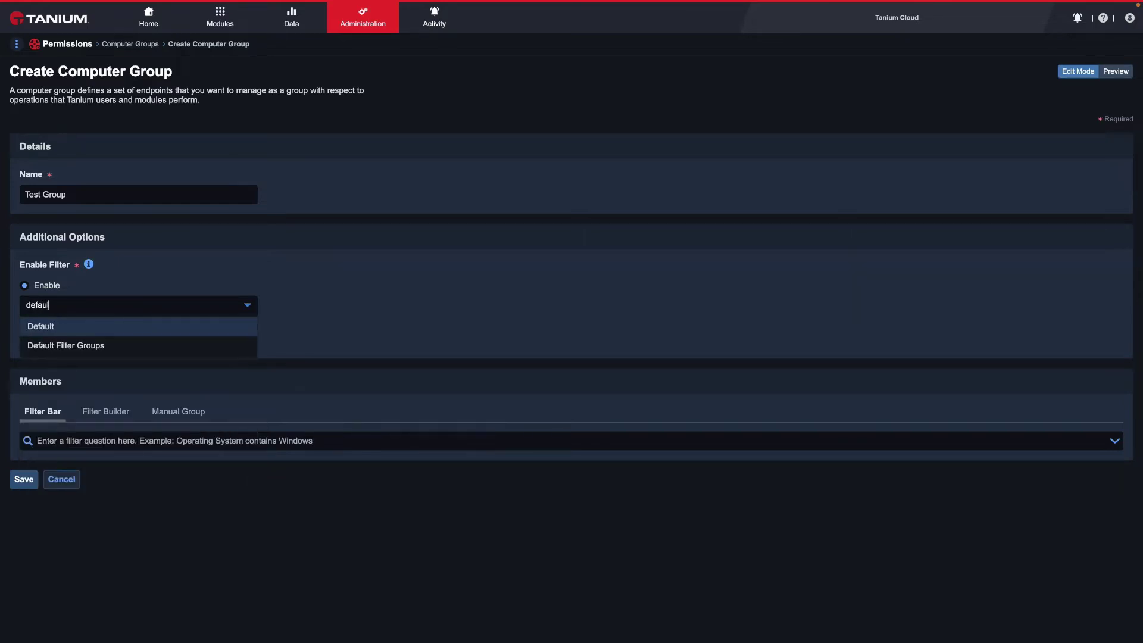
{"action": "key", "text": "Down"}
{"action": "key", "text": "Return"}
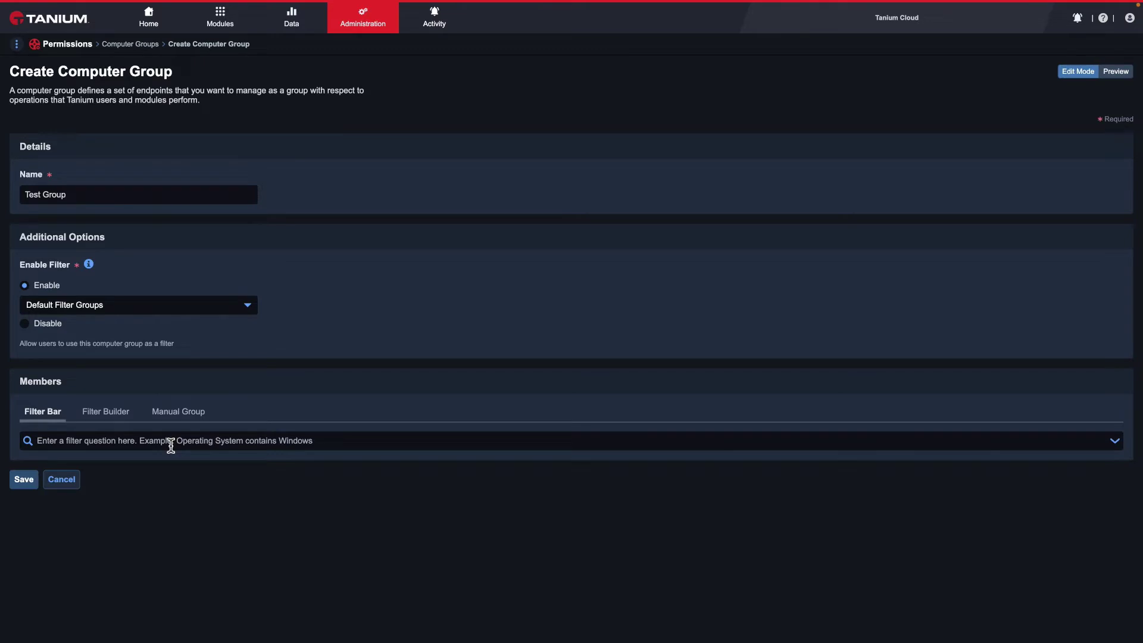
Set Test Group's membership filter to 'Is Virtual contains no'
{"action": "left_click", "coordinate": [73, 447]}
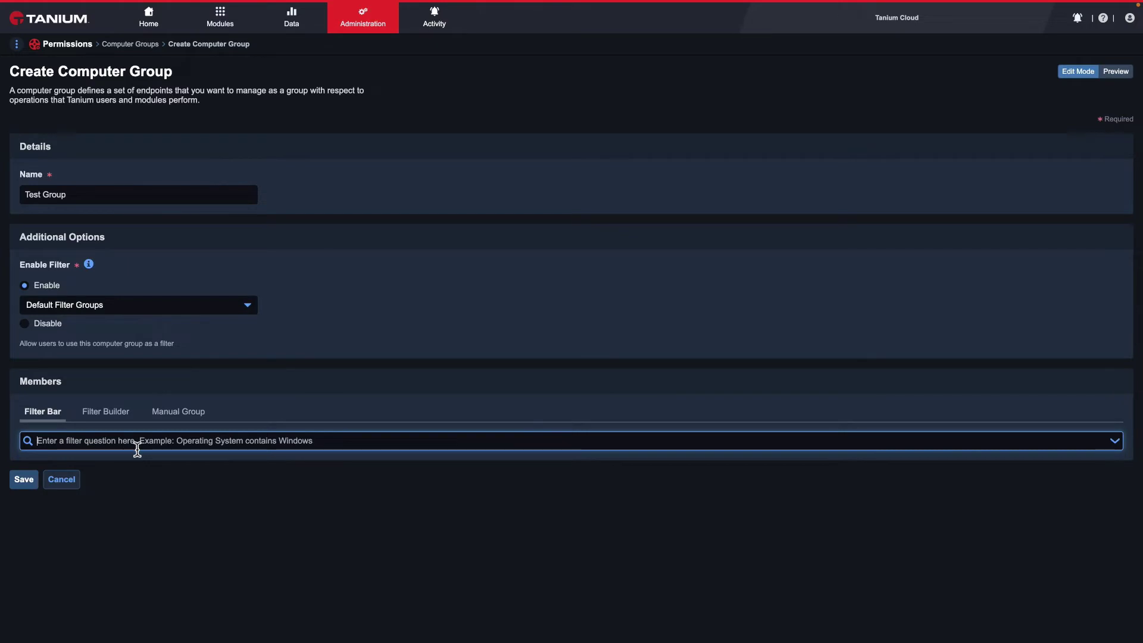
{"action": "type", "text": "vir"}
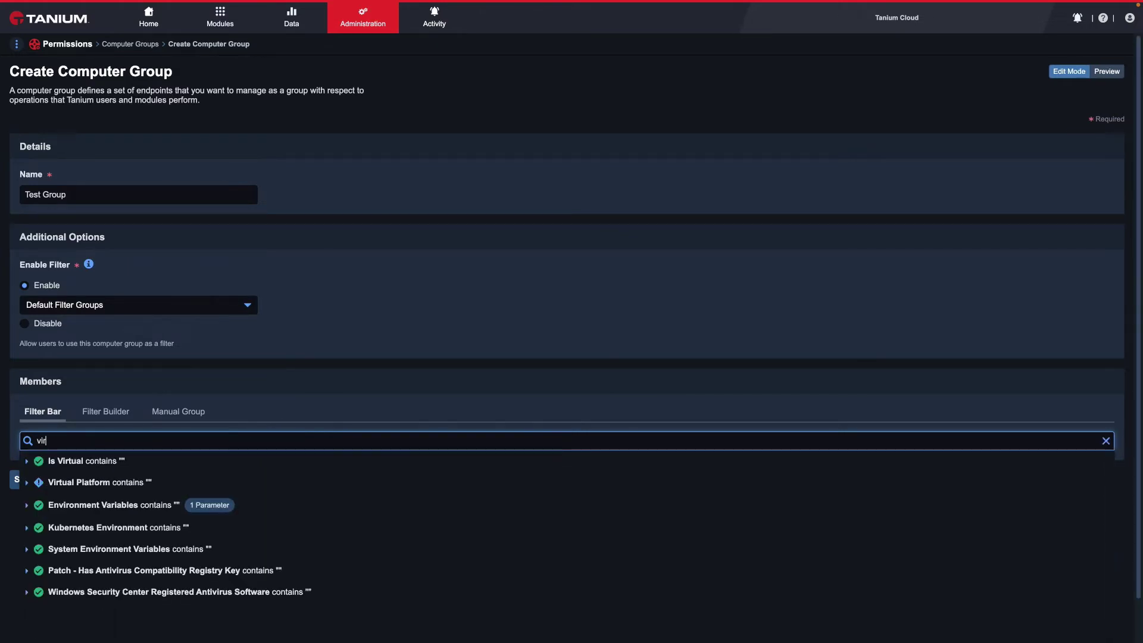
{"action": "type", "text": "tual c"}
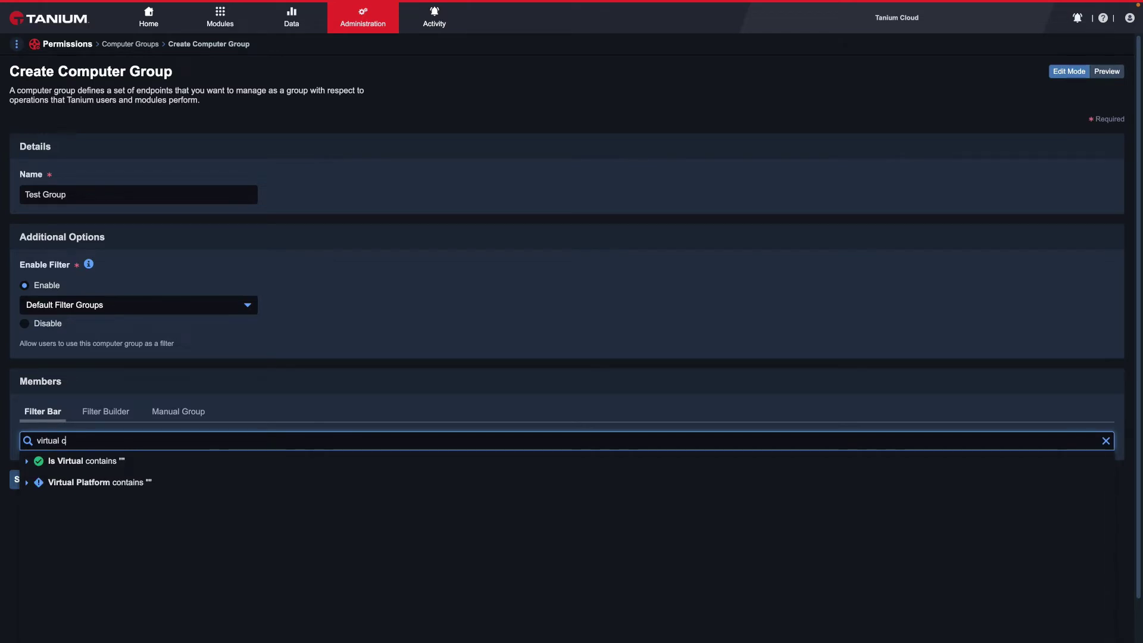
{"action": "type", "text": "ontains no"}
{"action": "left_click", "coordinate": [134, 465]}
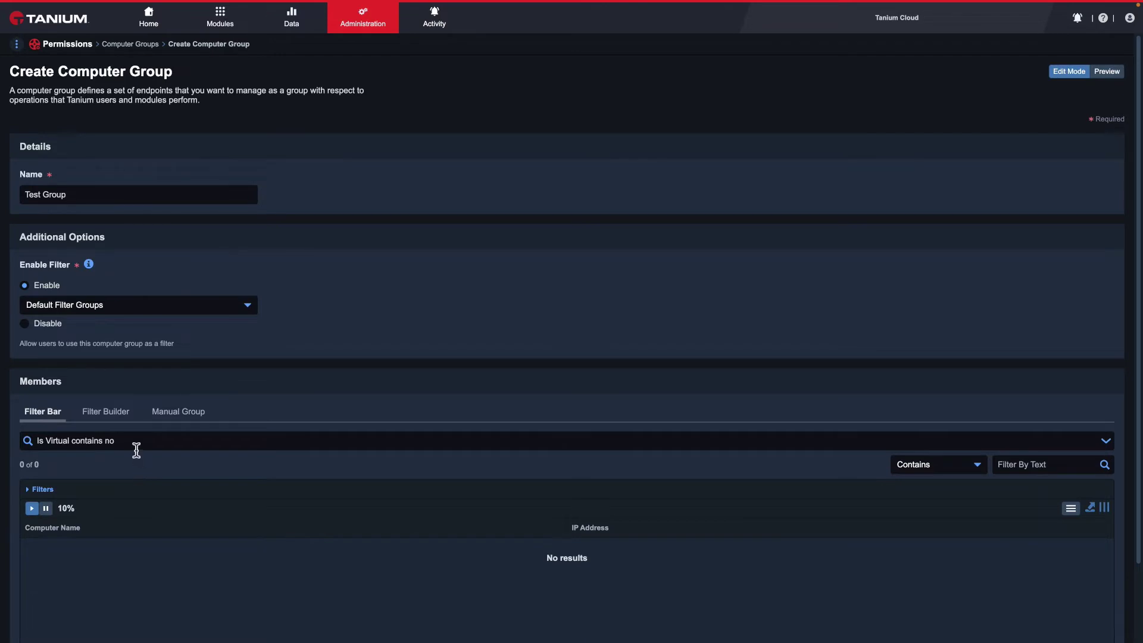
In the Filter Builder, add a condition row using the Domain Name sensor
{"action": "left_click", "coordinate": [128, 419]}
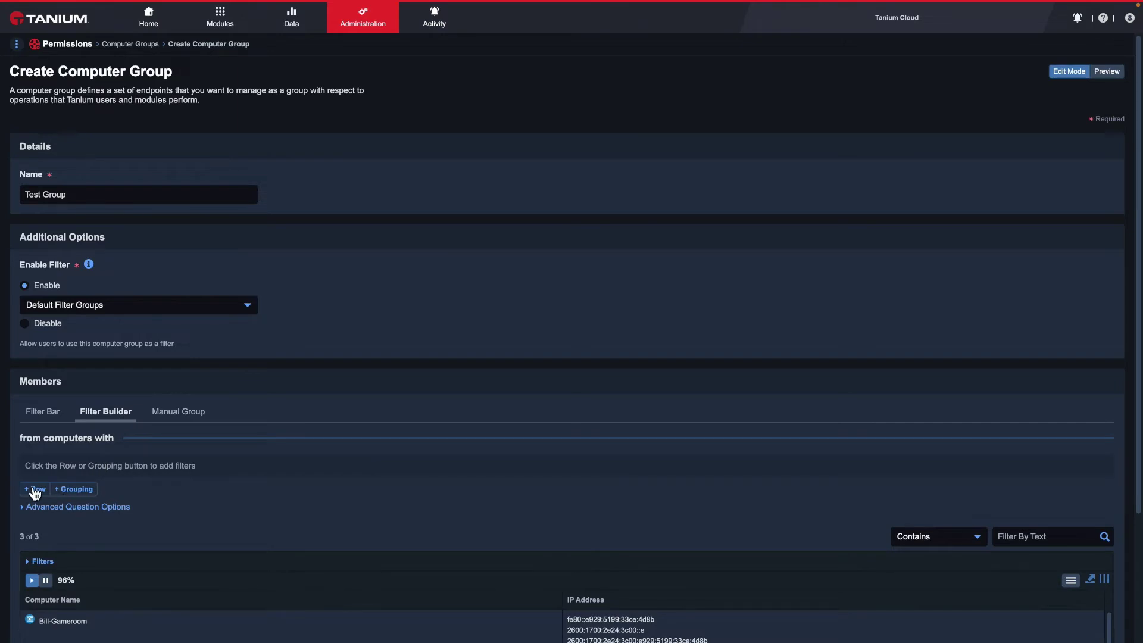
{"action": "left_click", "coordinate": [35, 490]}
{"action": "left_click", "coordinate": [80, 493]}
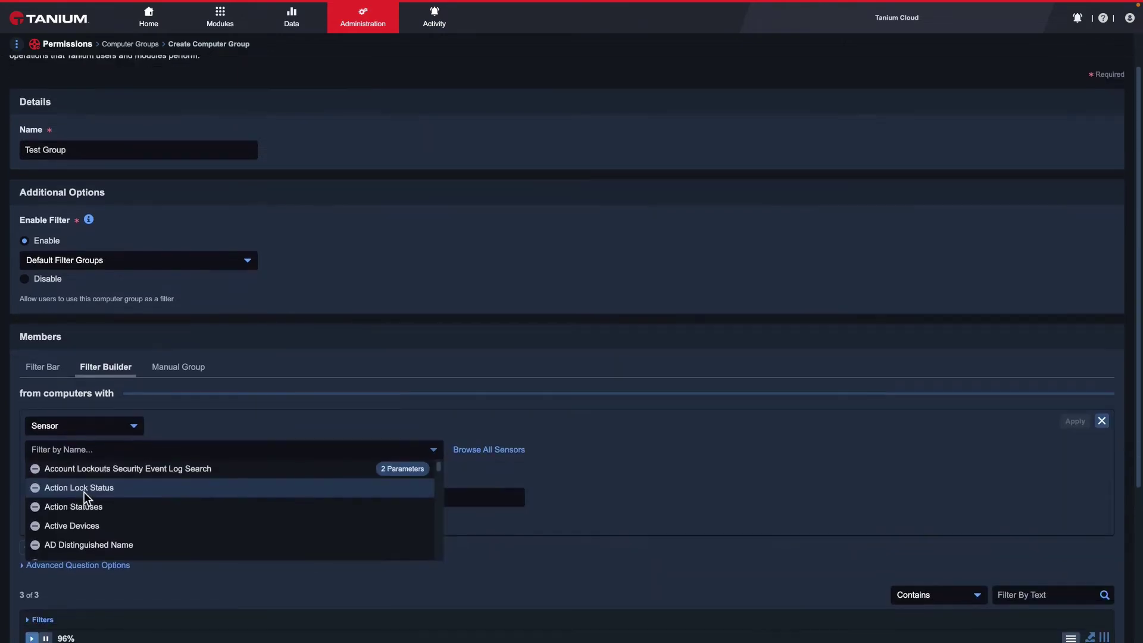
{"action": "type", "text": "domain name"}
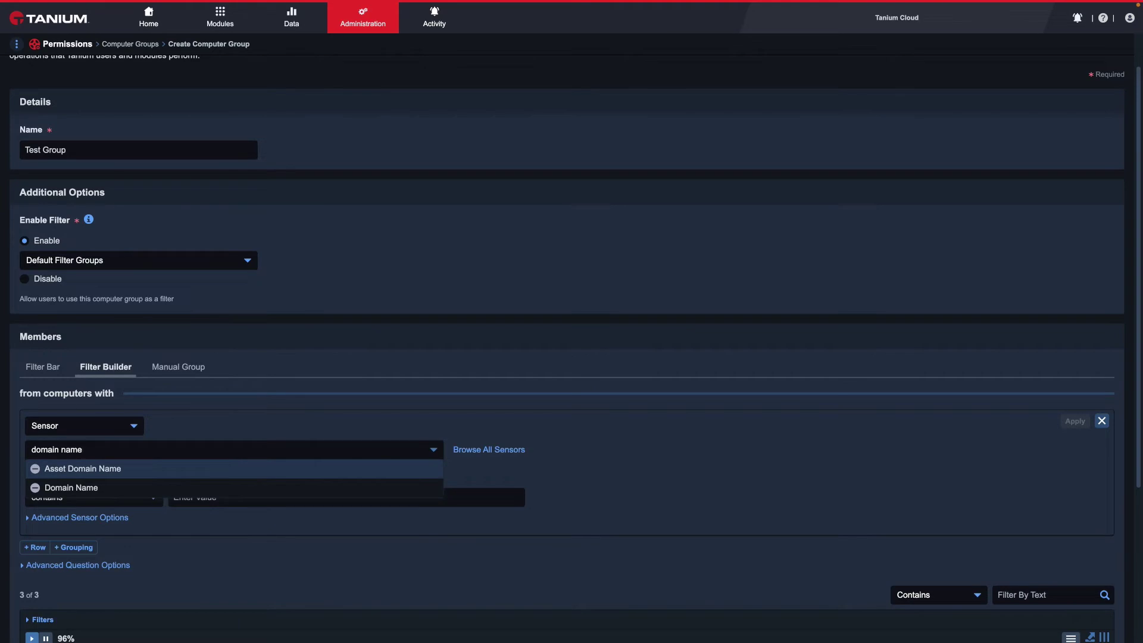
{"action": "key", "text": "Down"}
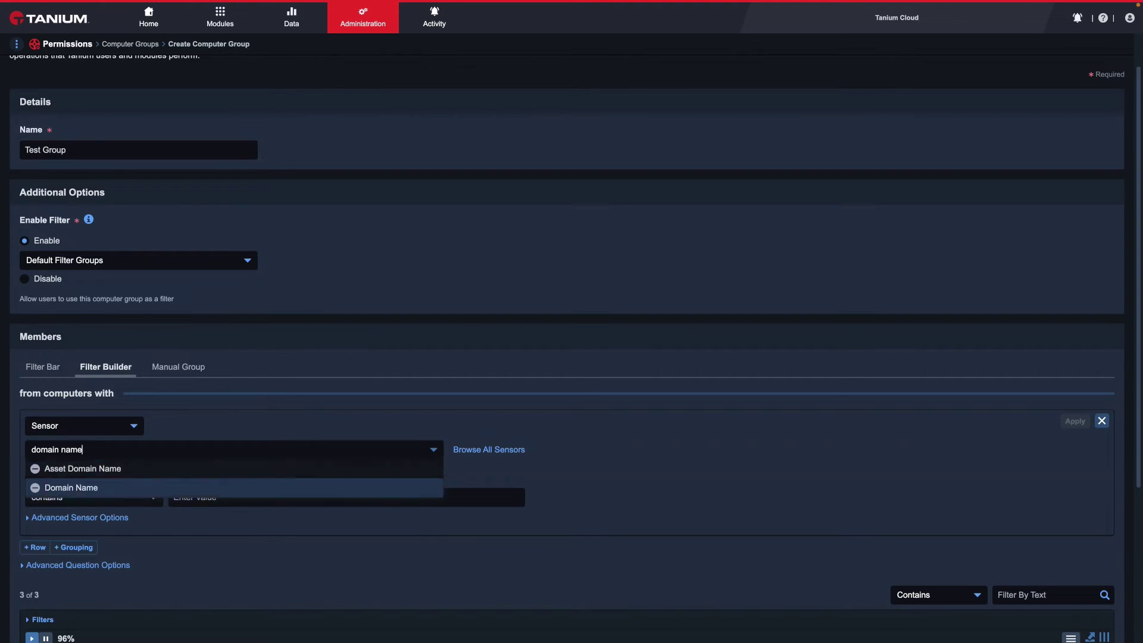
{"action": "key", "text": "Return"}
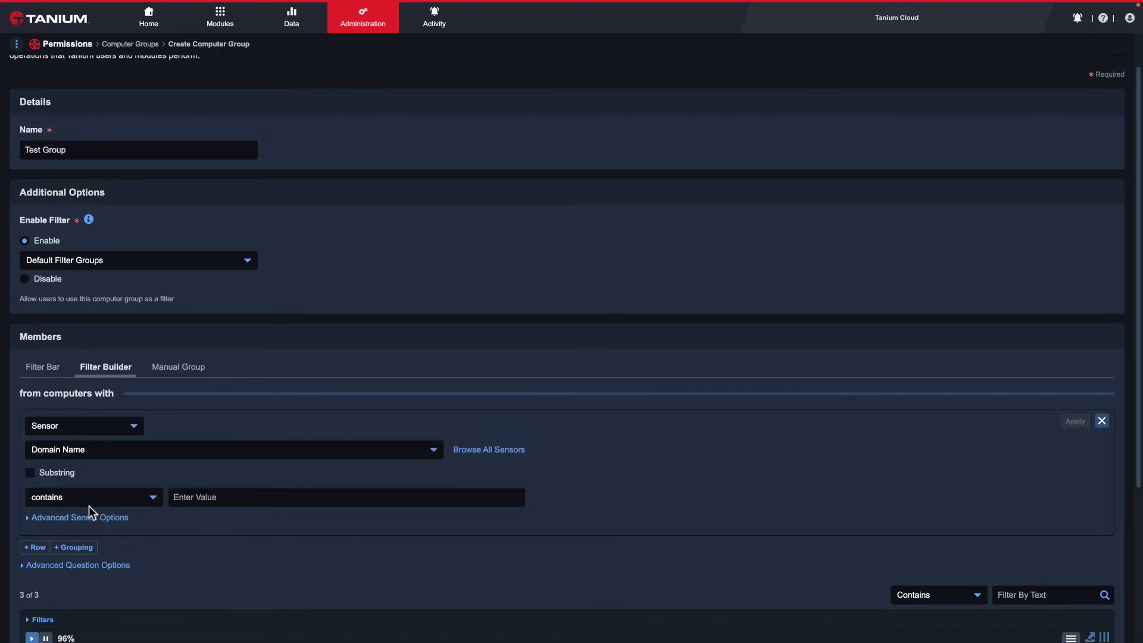
Add a second AND-joined condition row using the Is Virtual sensor
{"action": "left_click", "coordinate": [37, 547]}
{"action": "left_click", "coordinate": [102, 577]}
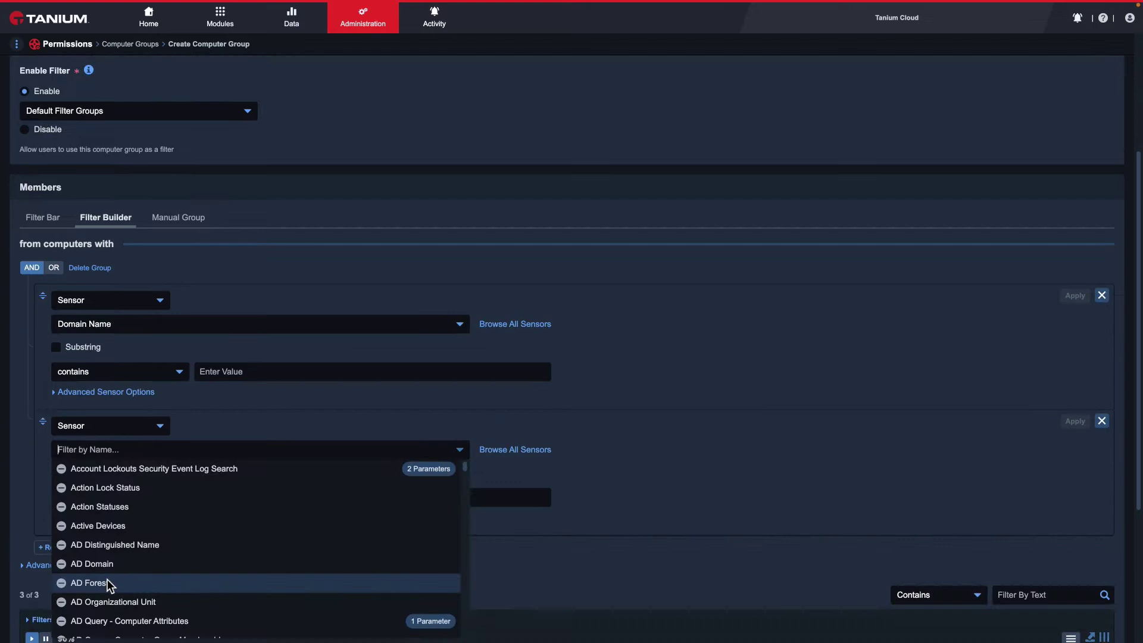
{"action": "type", "text": "virtua"}
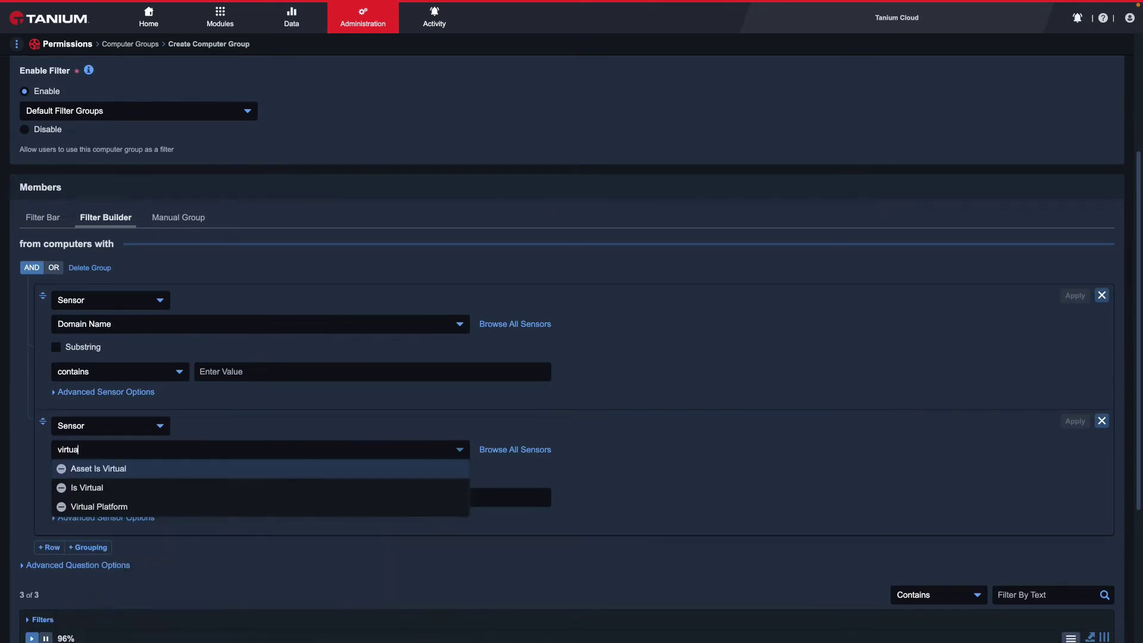
{"action": "type", "text": "l"}
{"action": "key", "text": "Down"}
{"action": "key", "text": "Return"}
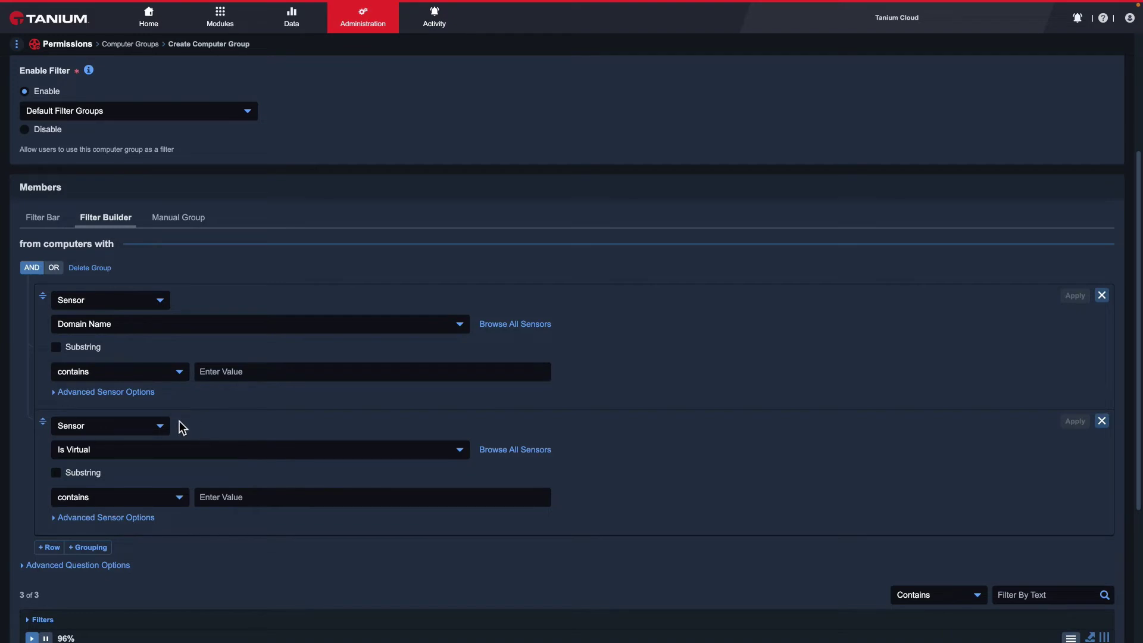
{"action": "left_click", "coordinate": [195, 227]}
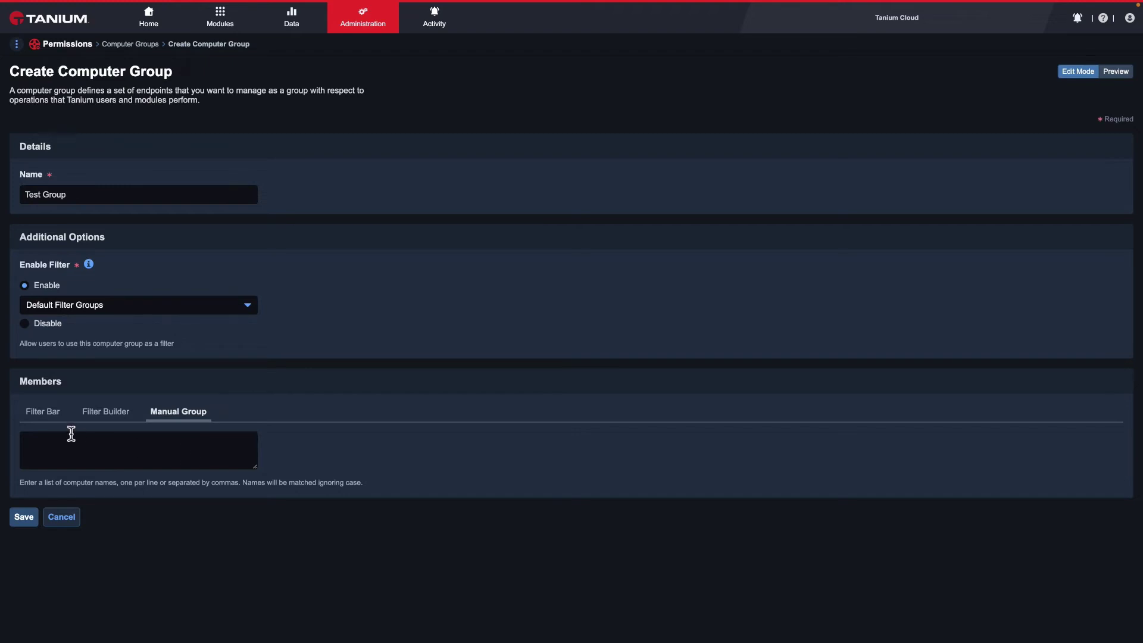
{"action": "left_click", "coordinate": [49, 418]}
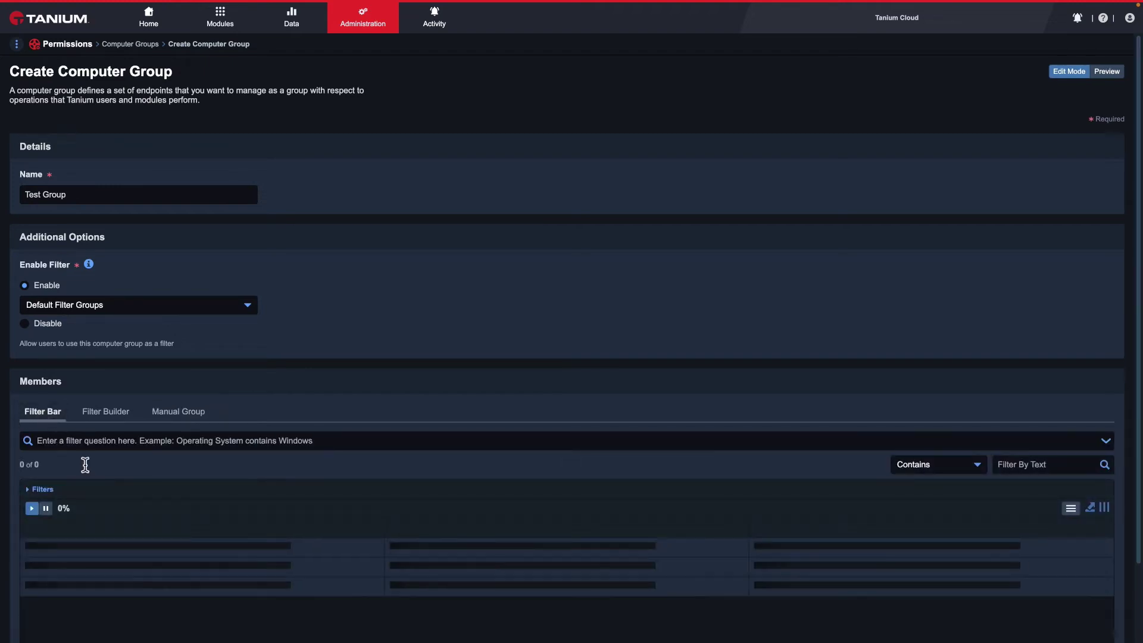
{"action": "scroll", "coordinate": [130, 498], "scroll_direction": "down", "scroll_amount": 1}
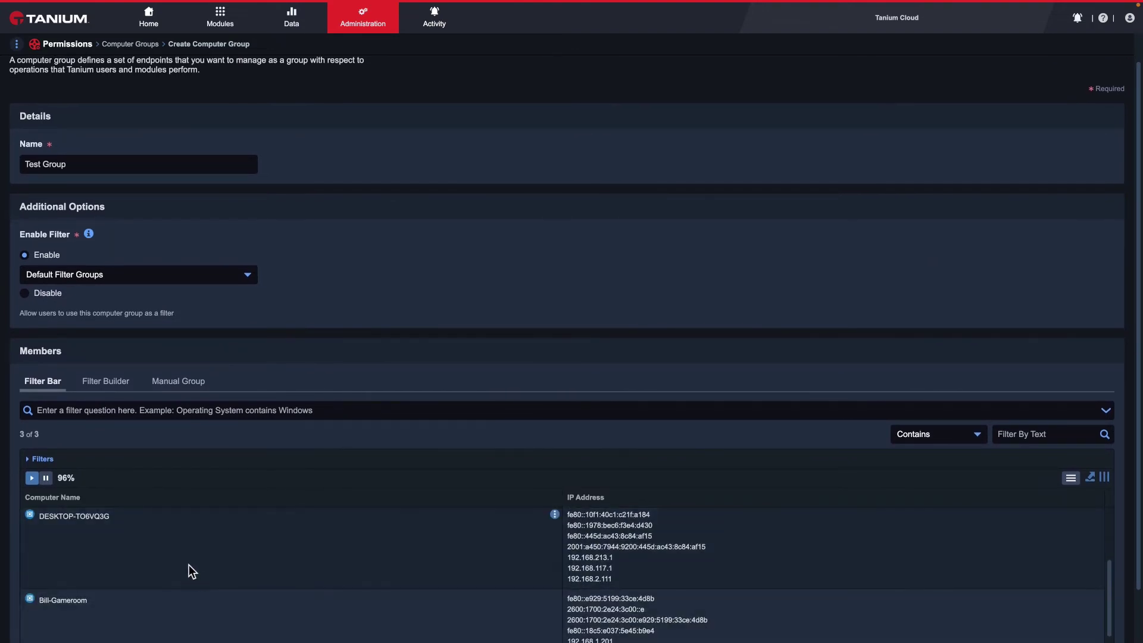
{"action": "scroll", "coordinate": [192, 573], "scroll_direction": "down", "scroll_amount": 1}
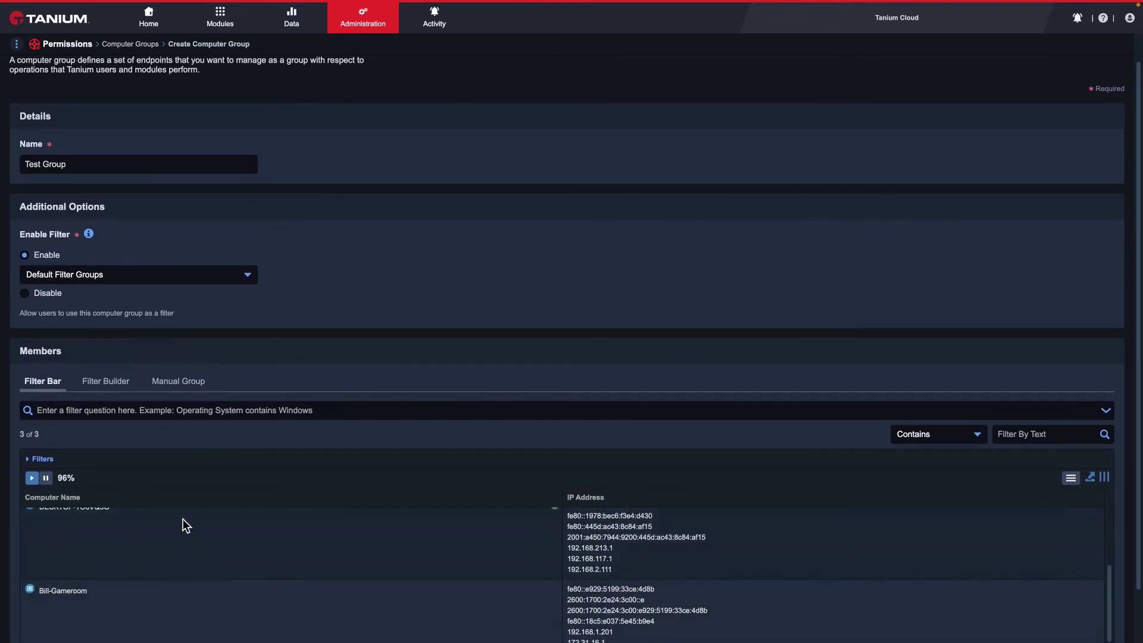
{"action": "left_click", "coordinate": [176, 384]}
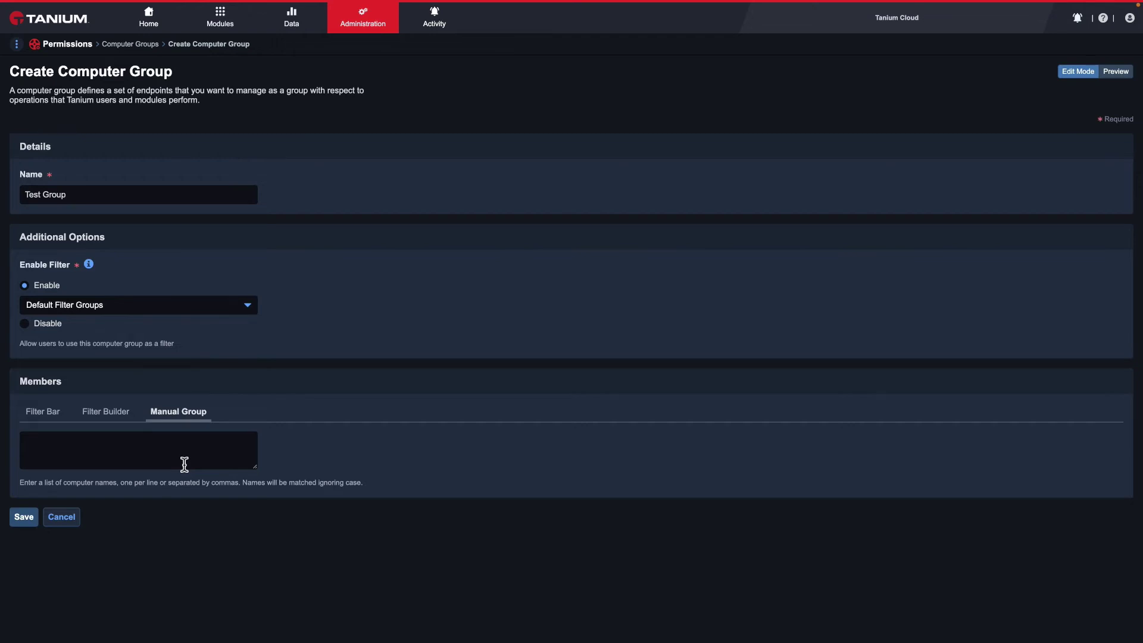
In the Filter Bar, set membership to 'Custom Tags equals Test-Group' and review the 3 matching computers
{"action": "left_click", "coordinate": [49, 419]}
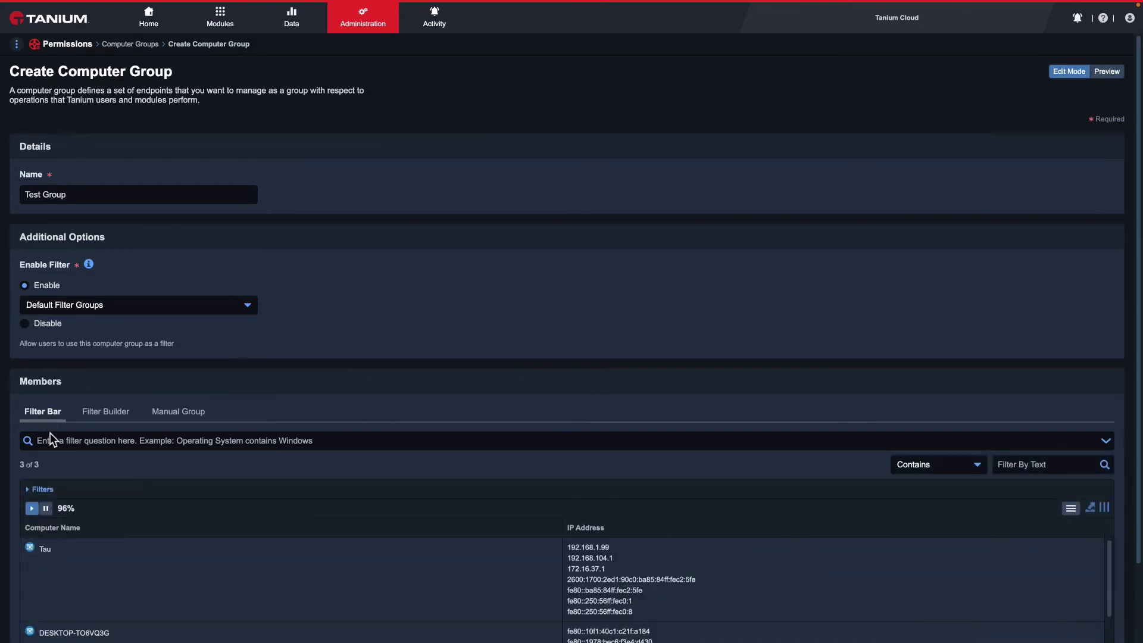
{"action": "left_click", "coordinate": [72, 441]}
{"action": "type", "text": "cu"}
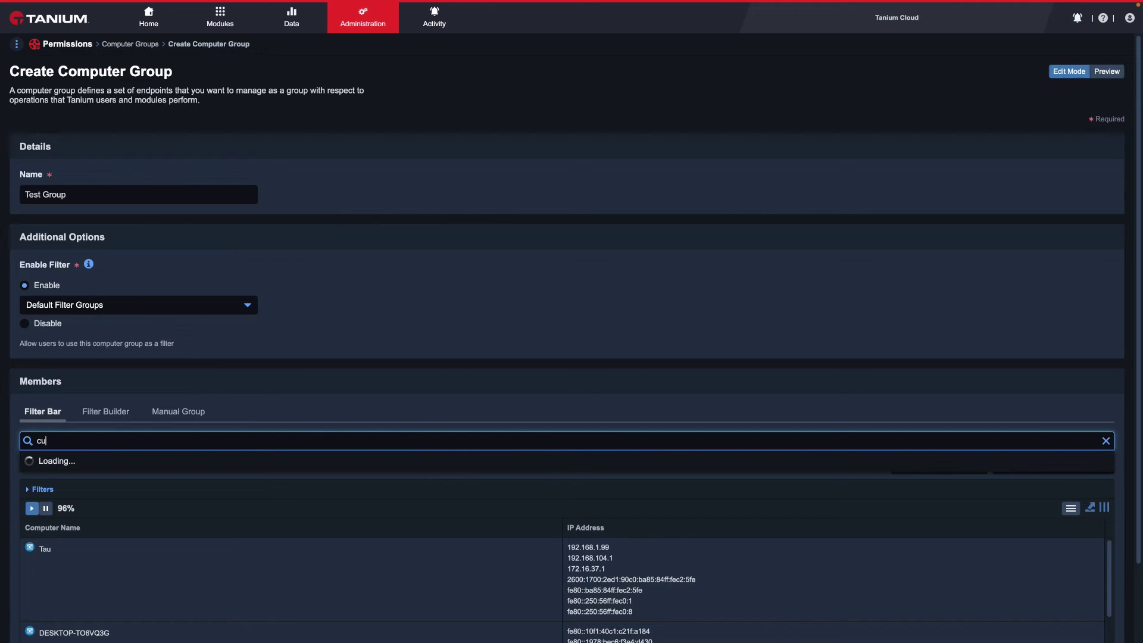
{"action": "type", "text": "stom"}
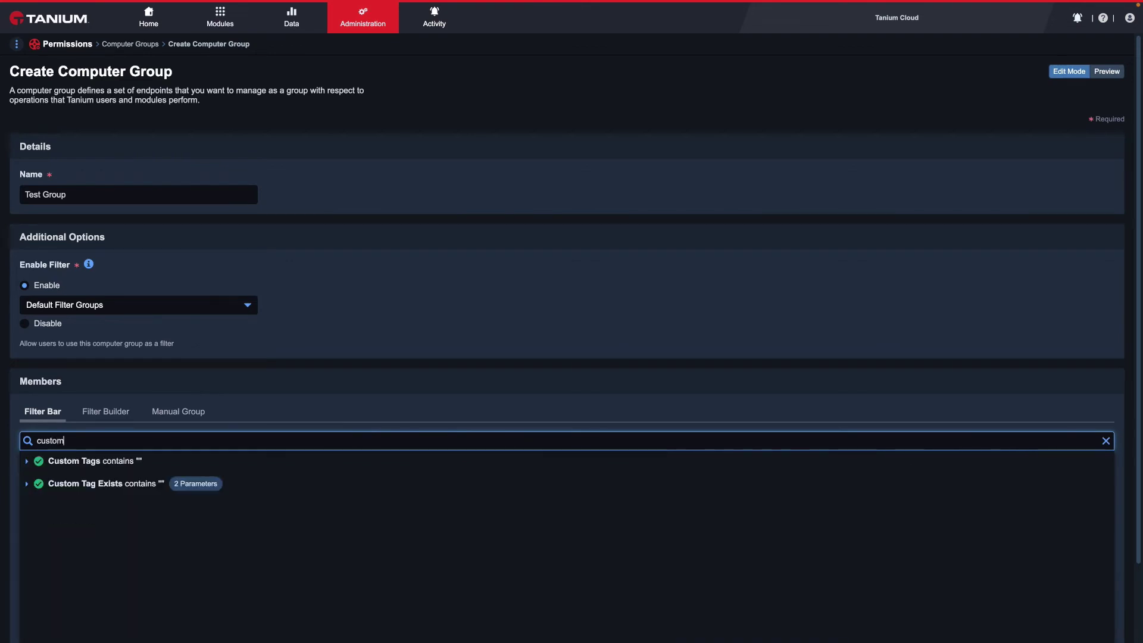
{"action": "type", "text": " tags equals "}
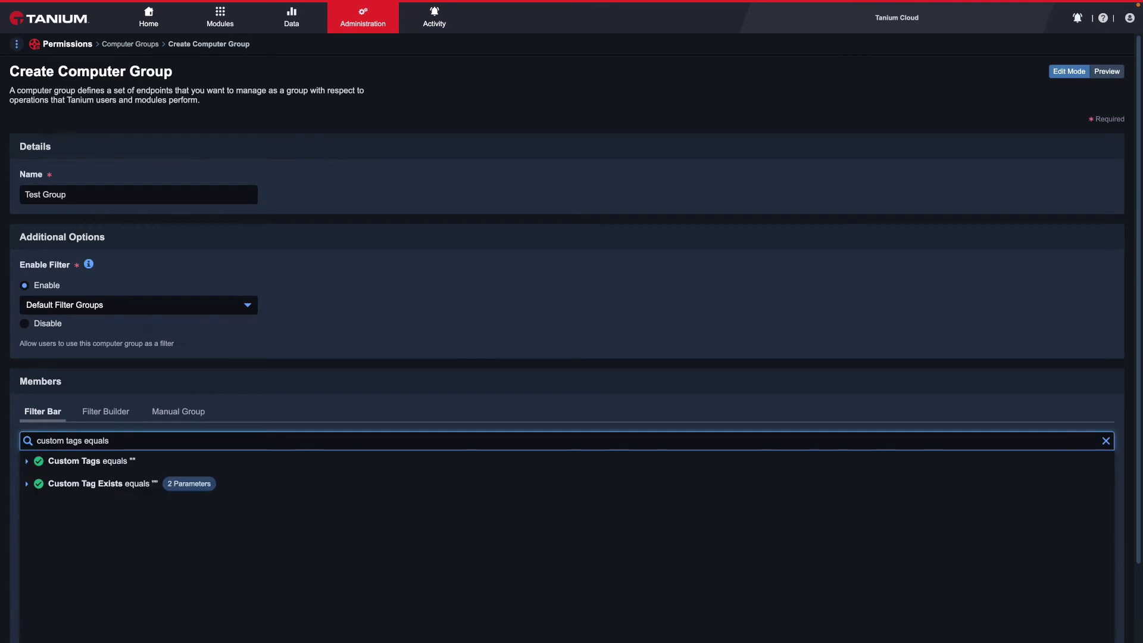
{"action": "type", "text": "Test-Gro"}
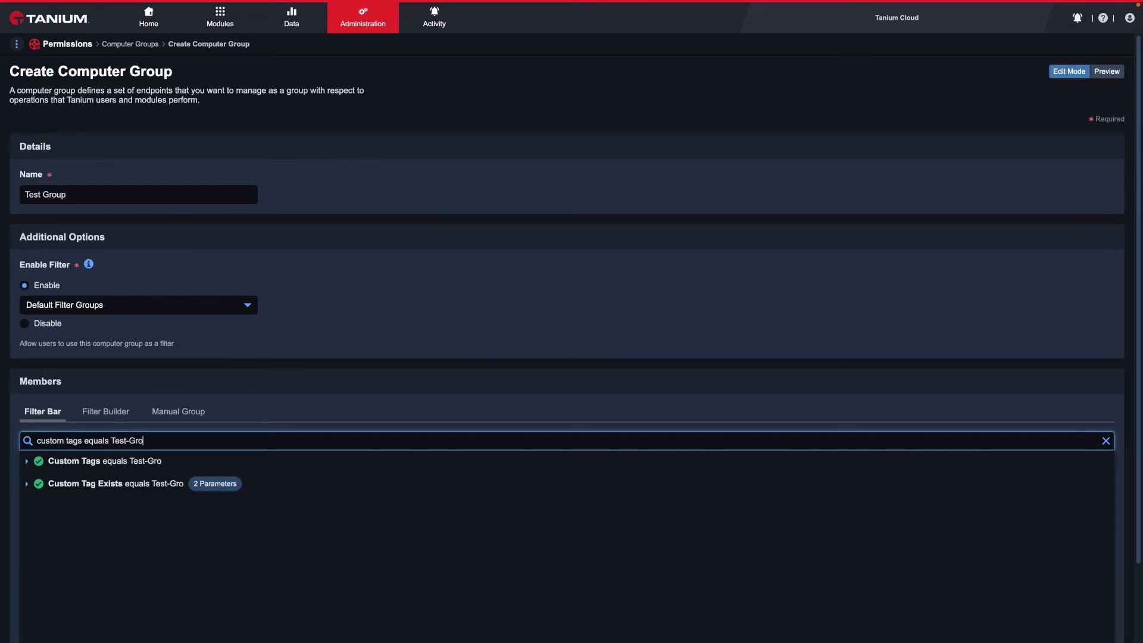
{"action": "type", "text": "up"}
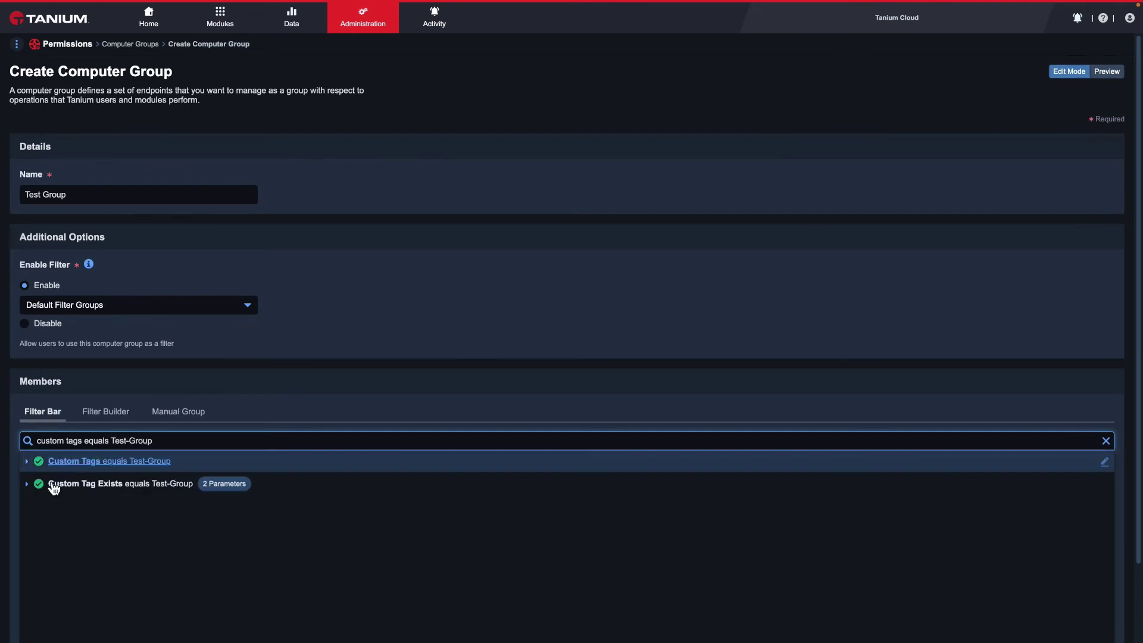
{"action": "left_click", "coordinate": [66, 468]}
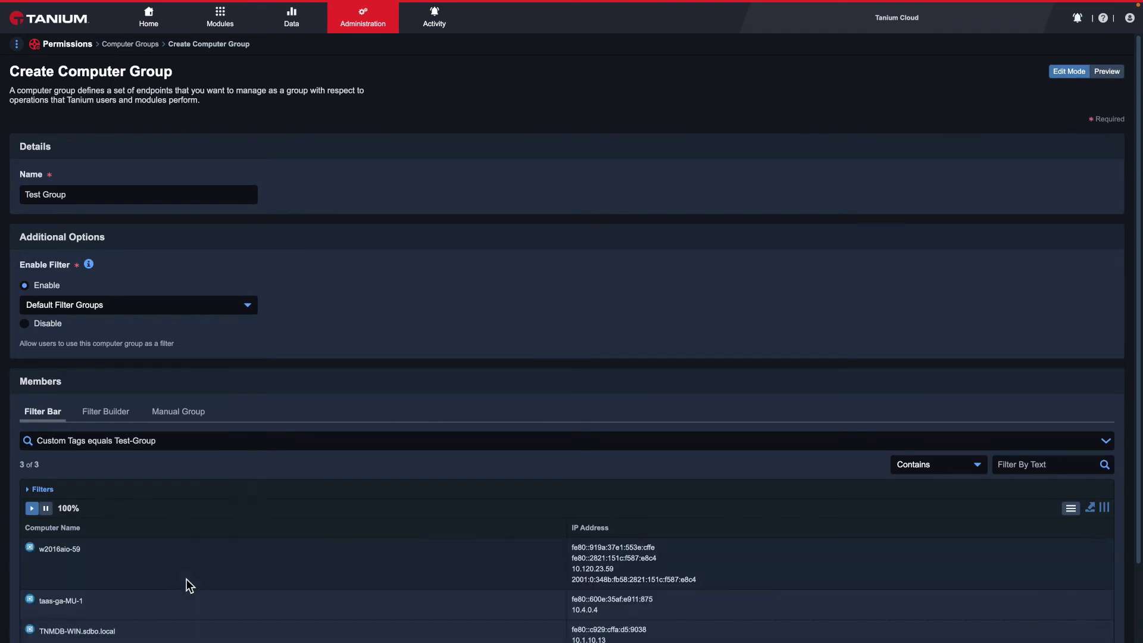
{"action": "scroll", "coordinate": [185, 579], "scroll_direction": "down", "scroll_amount": 1}
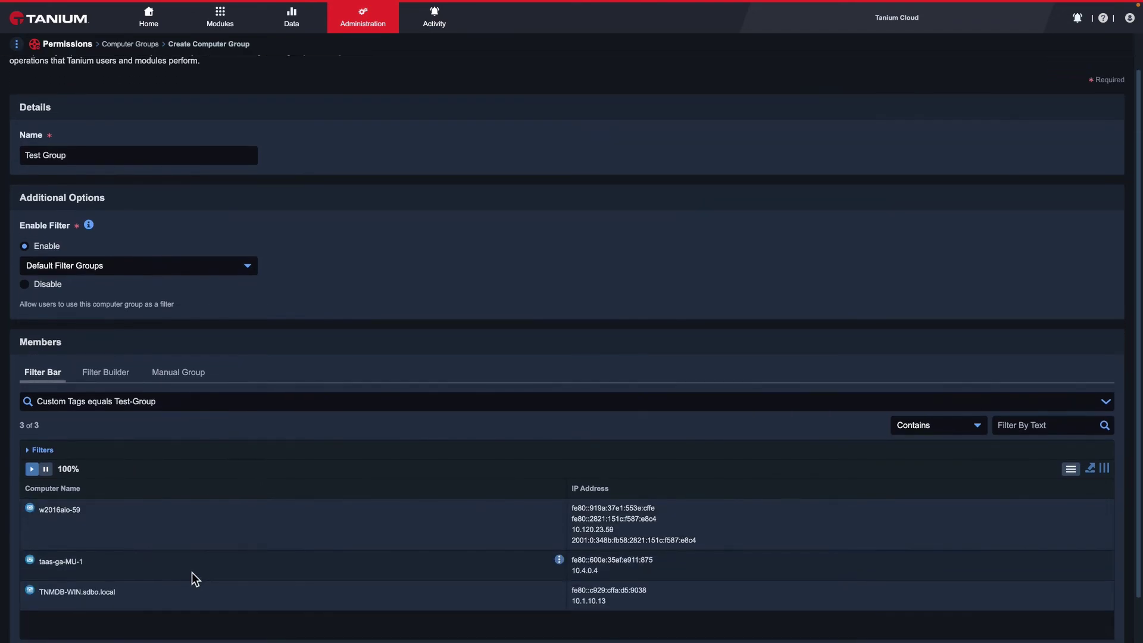
{"action": "scroll", "coordinate": [192, 572], "scroll_direction": "down", "scroll_amount": 1}
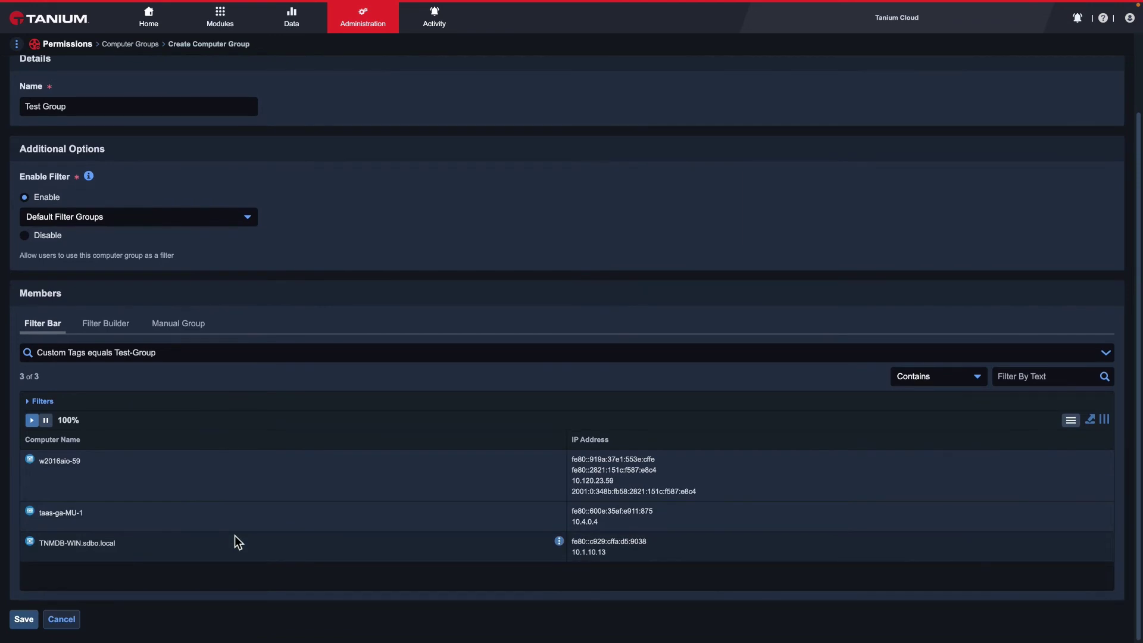
Save and confirm Test Group, then filter the Computer Groups list to 'Test Group'
{"action": "left_click", "coordinate": [21, 625]}
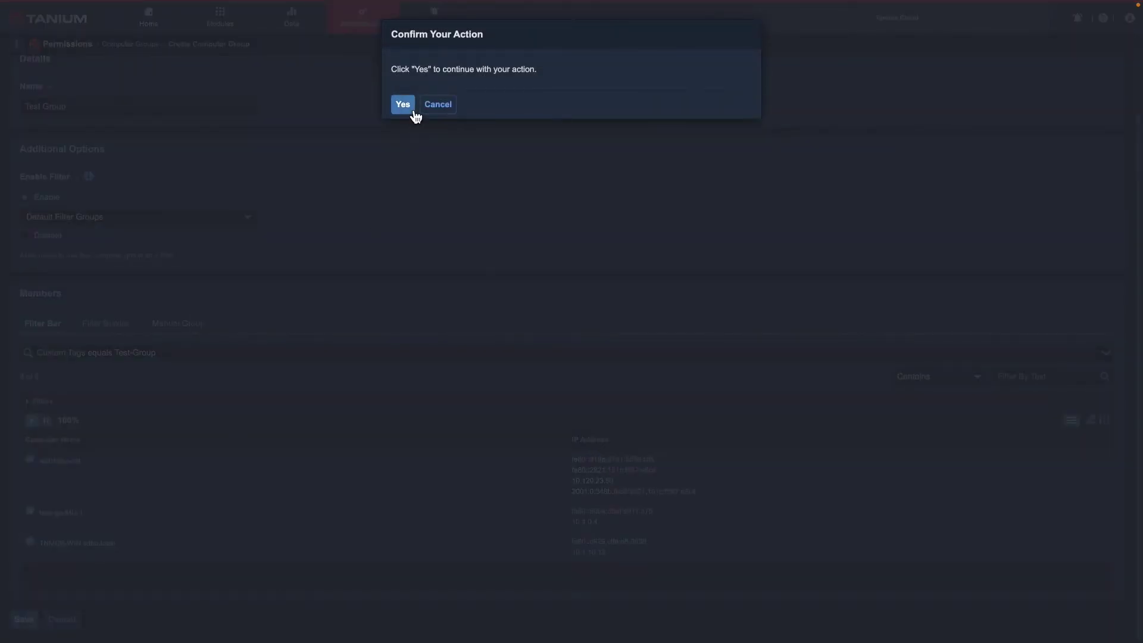
{"action": "left_click", "coordinate": [413, 110]}
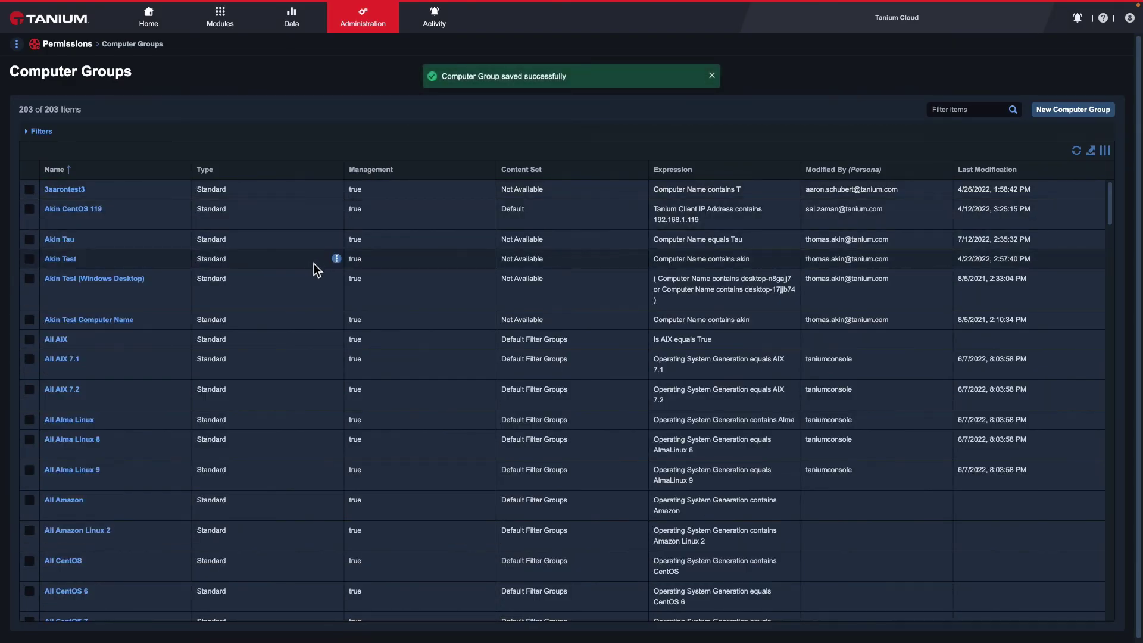
{"action": "left_click", "coordinate": [980, 111]}
{"action": "type", "text": "T"}
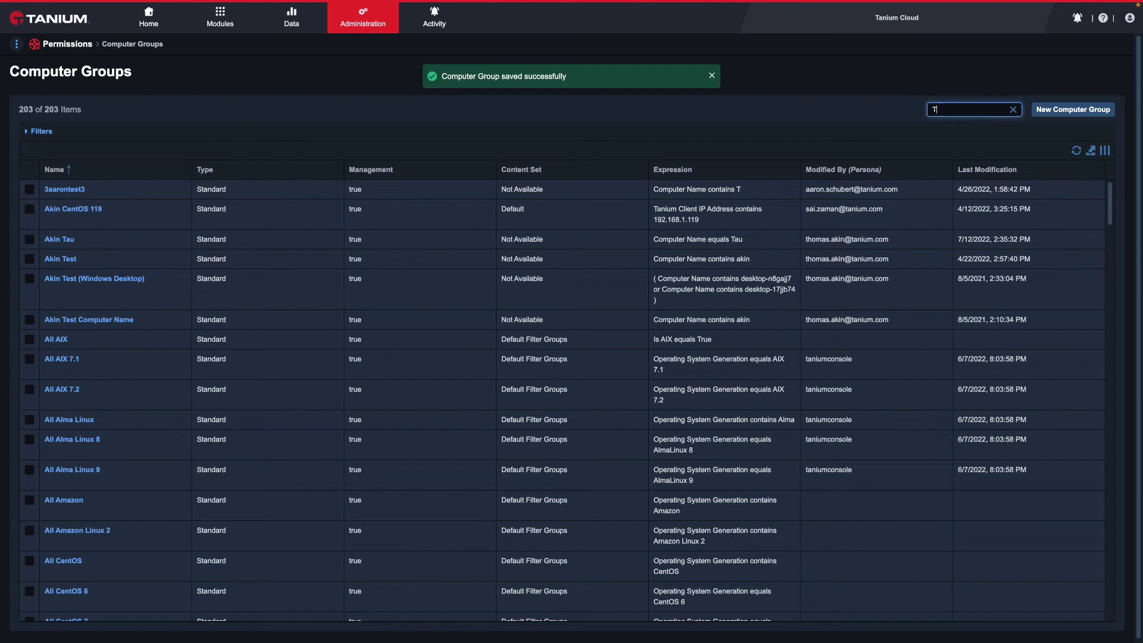
{"action": "type", "text": "est Group"}
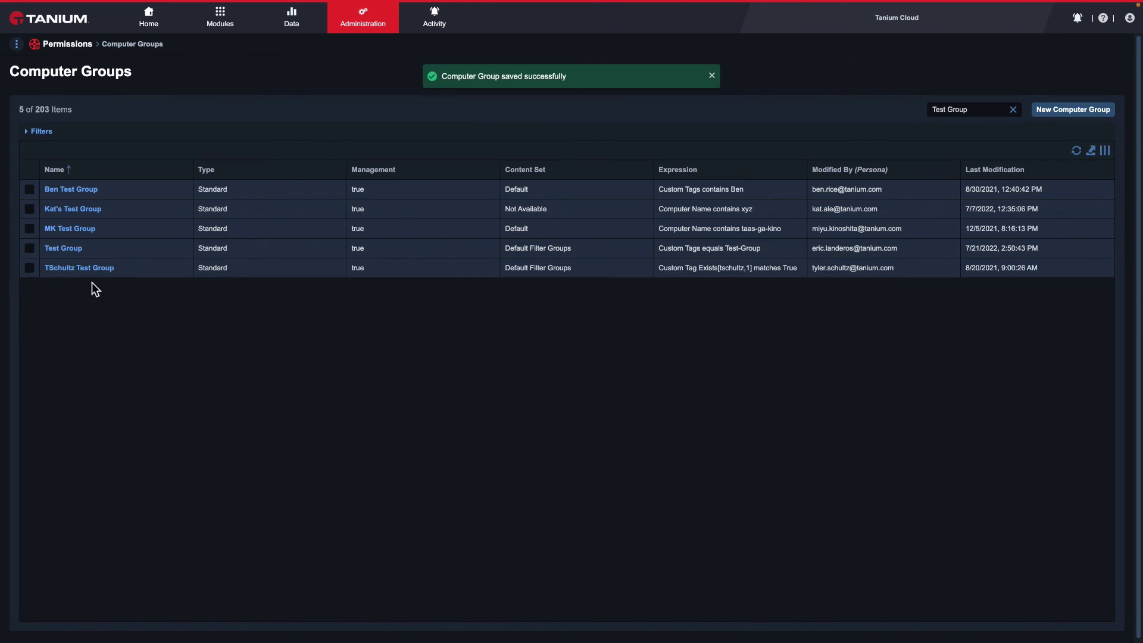
From Home, ask the 'Get Installed Applications from all machines' question
{"action": "left_click", "coordinate": [159, 27]}
{"action": "left_click", "coordinate": [201, 172]}
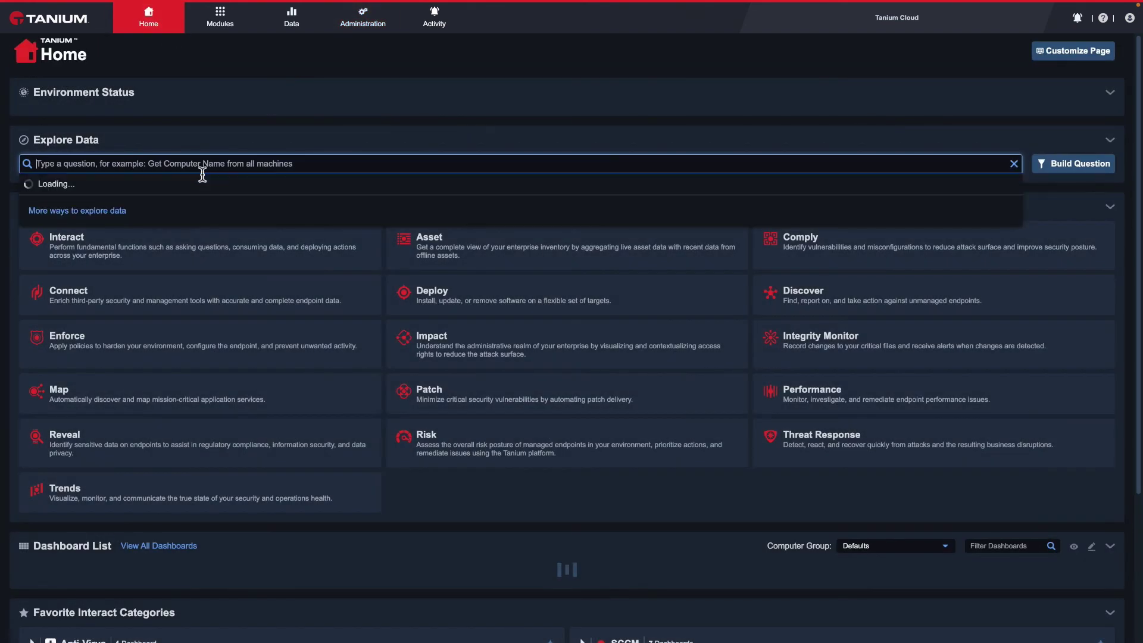
{"action": "type", "text": "ge"}
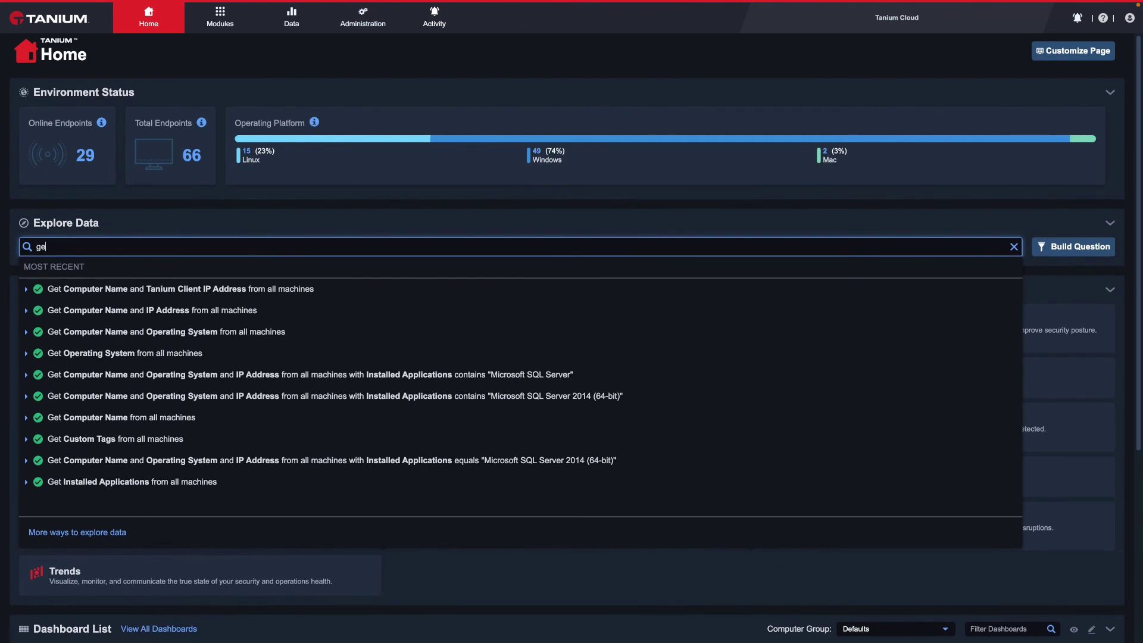
{"action": "type", "text": "t installed"}
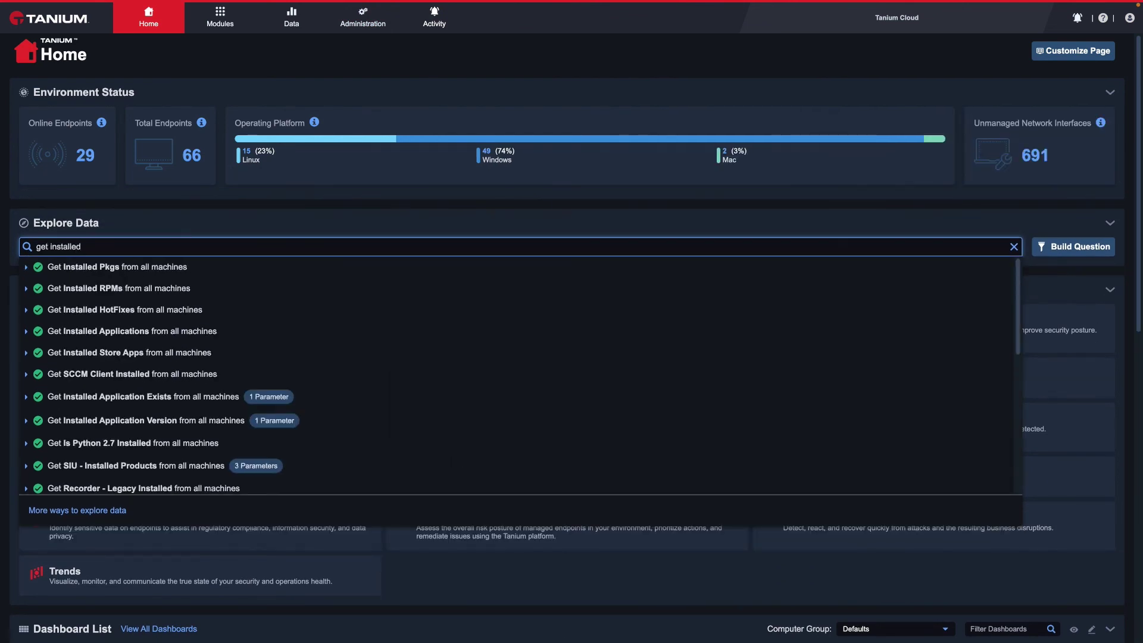
{"action": "key", "text": "Down"}
{"action": "key", "text": "Down"}
{"action": "key", "text": "Down"}
{"action": "key", "text": "Down"}
{"action": "key", "text": "Return"}
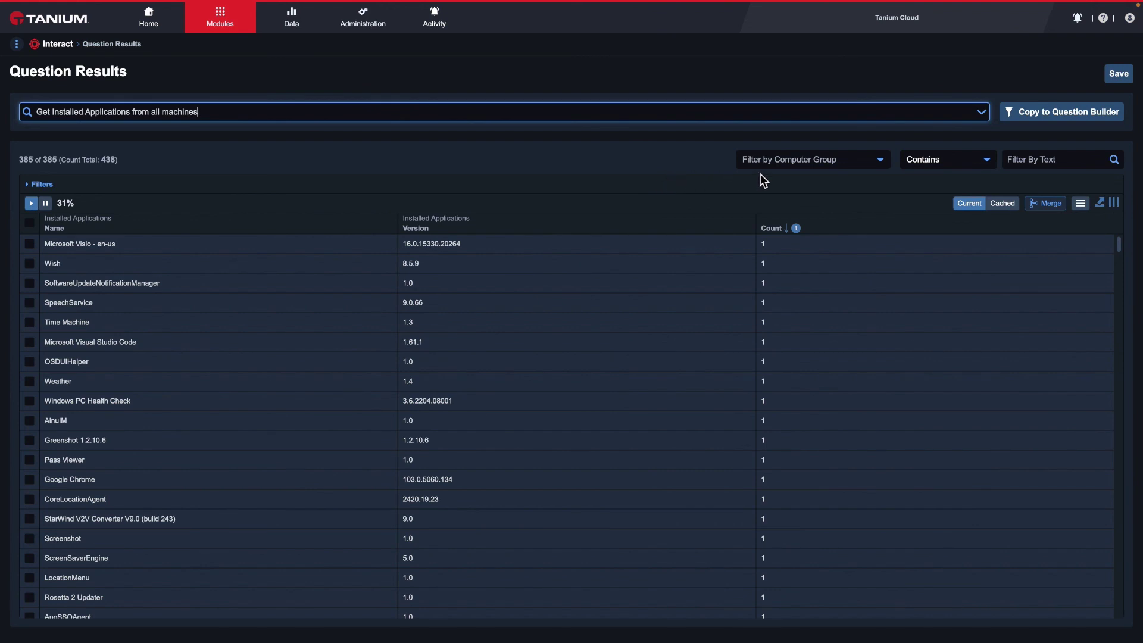
Filter the question results by the computer group Test Group
{"action": "left_click", "coordinate": [781, 164]}
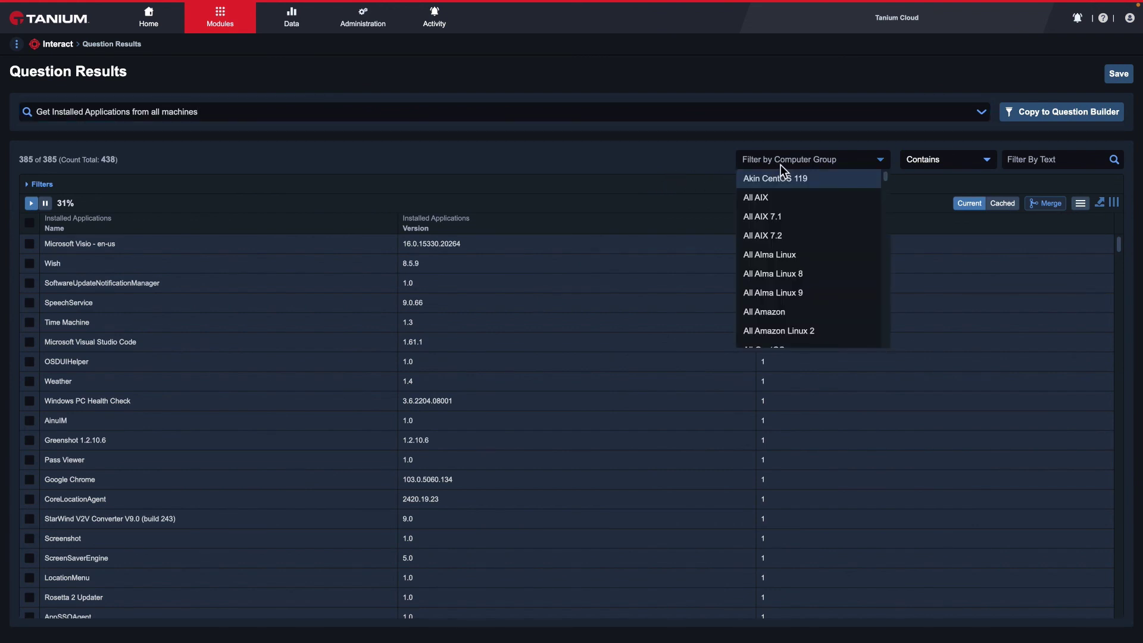
{"action": "type", "text": "test "}
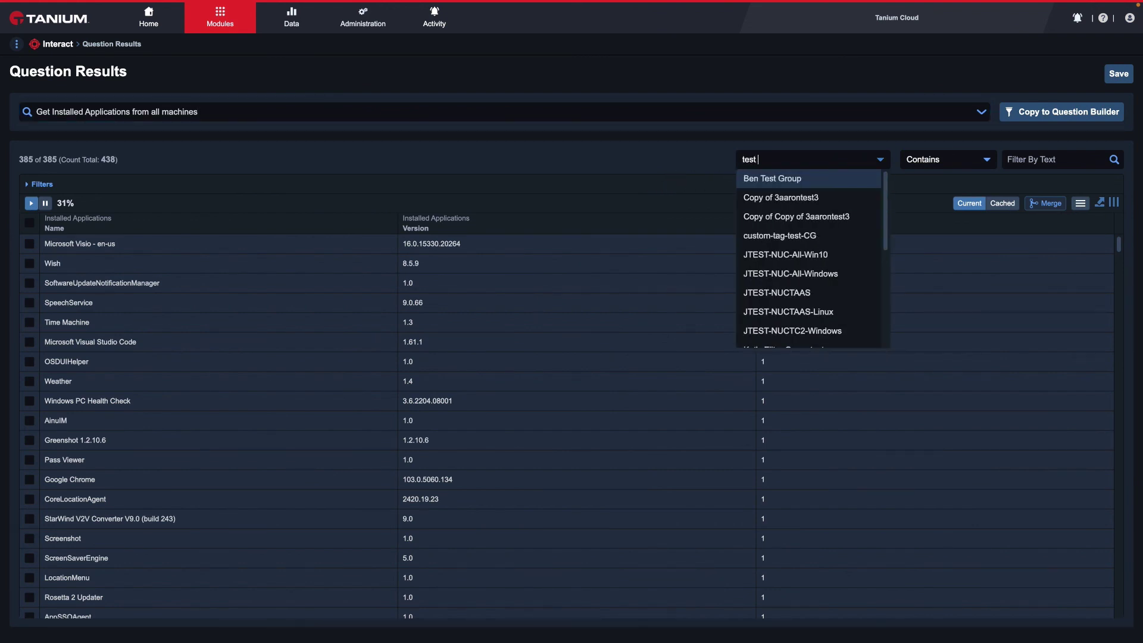
{"action": "type", "text": "gr"}
{"action": "key", "text": "Down"}
{"action": "key", "text": "Down"}
{"action": "key", "text": "Return"}
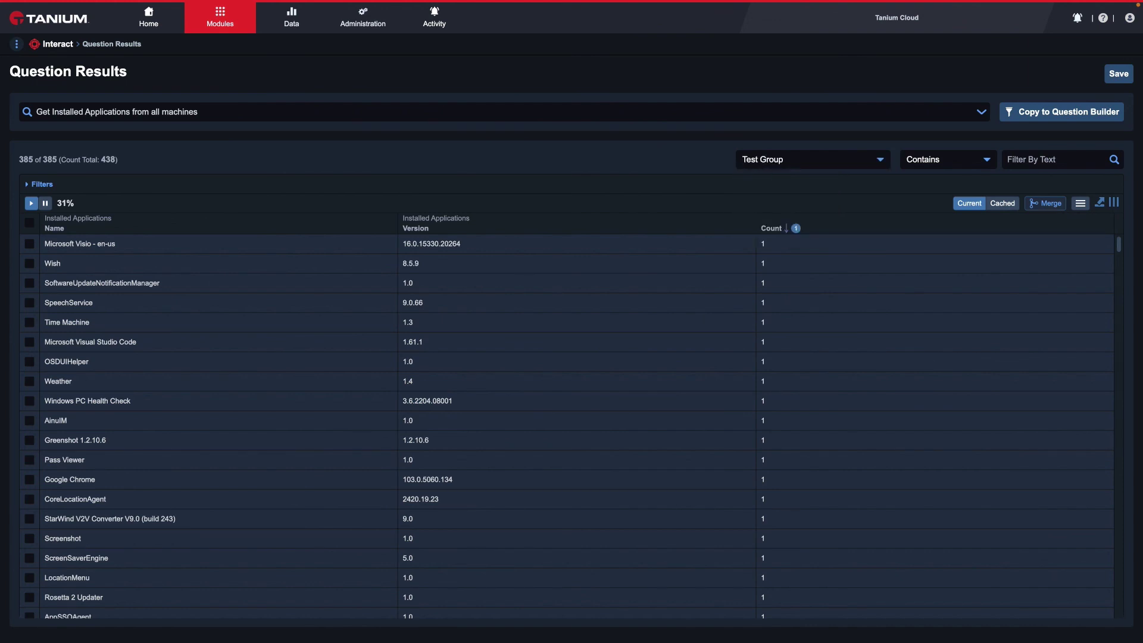